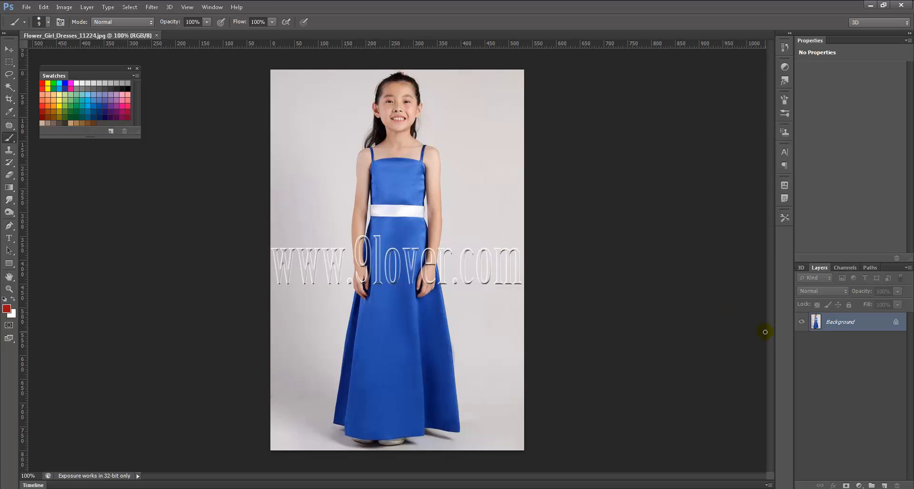
# Step: Erase a patch of the backdrop beside the girl with an 80 px Eraser, and convert the Background into the regular layer Layer 0
pyautogui.press('e')
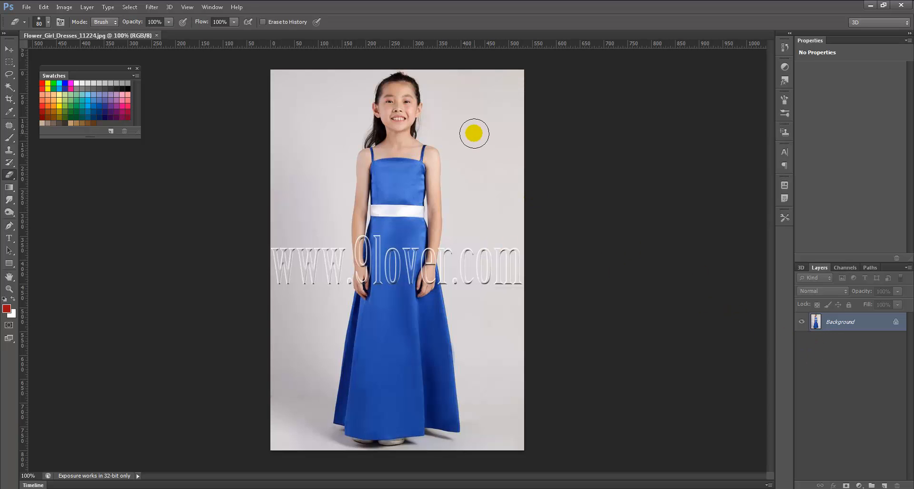
pyautogui.moveTo(474, 133)
pyautogui.mouseDown()
pyautogui.moveTo(496, 157)
pyautogui.moveTo(491, 186)
pyautogui.mouseUp()
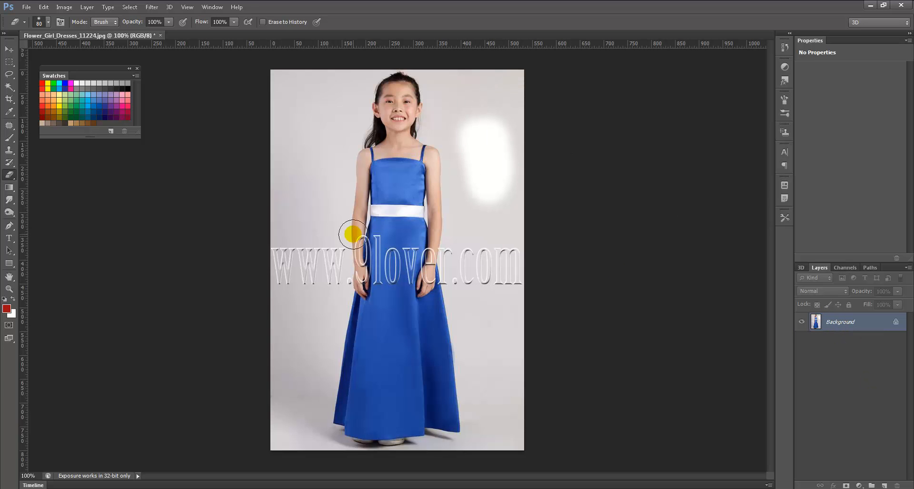
pyautogui.doubleClick(841, 322)
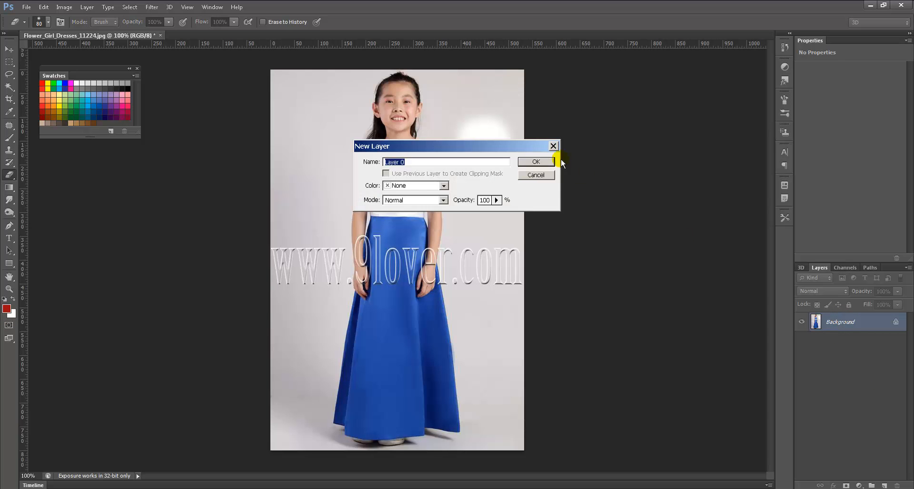
pyautogui.click(533, 159)
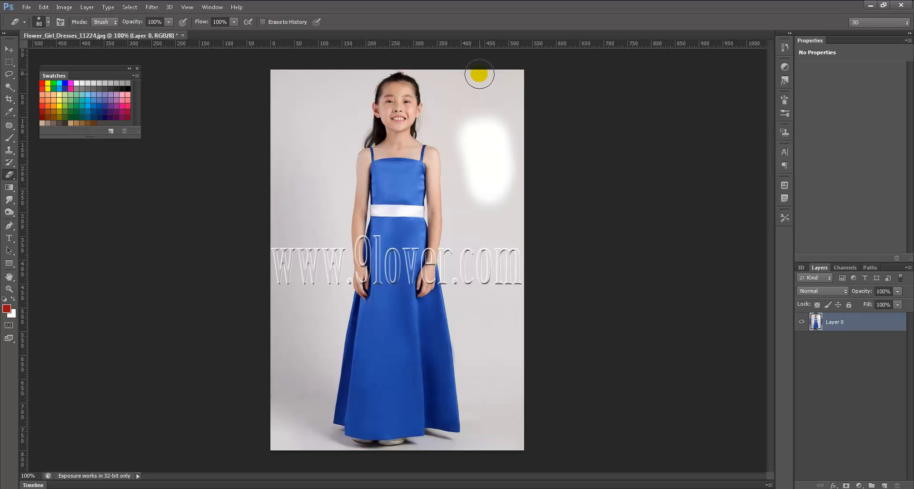
# Step: Erase the backdrop in the photo's upper-right corner on Layer 0 to transparency
pyautogui.moveTo(478, 76)
pyautogui.mouseDown()
pyautogui.moveTo(510, 184)
pyautogui.moveTo(509, 63)
pyautogui.moveTo(511, 179)
pyautogui.moveTo(497, 150)
pyautogui.mouseUp()
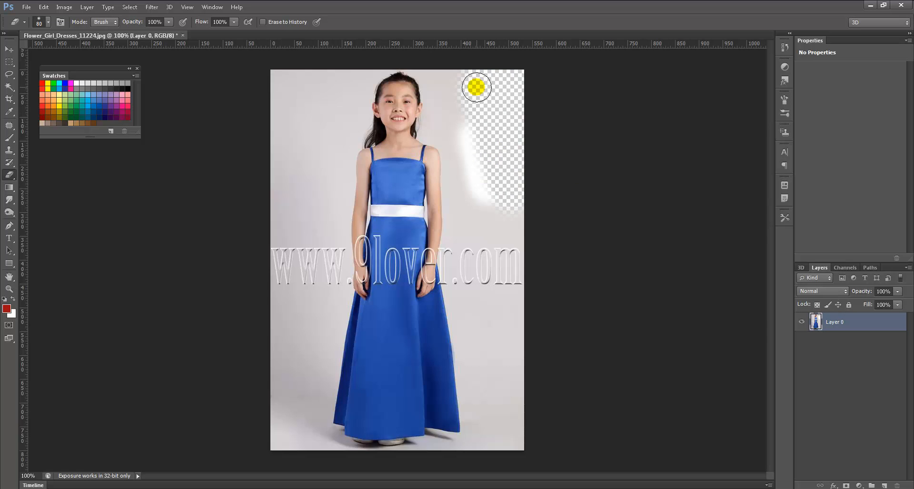
pyautogui.moveTo(431, 178); pyautogui.dragTo(594, 198)
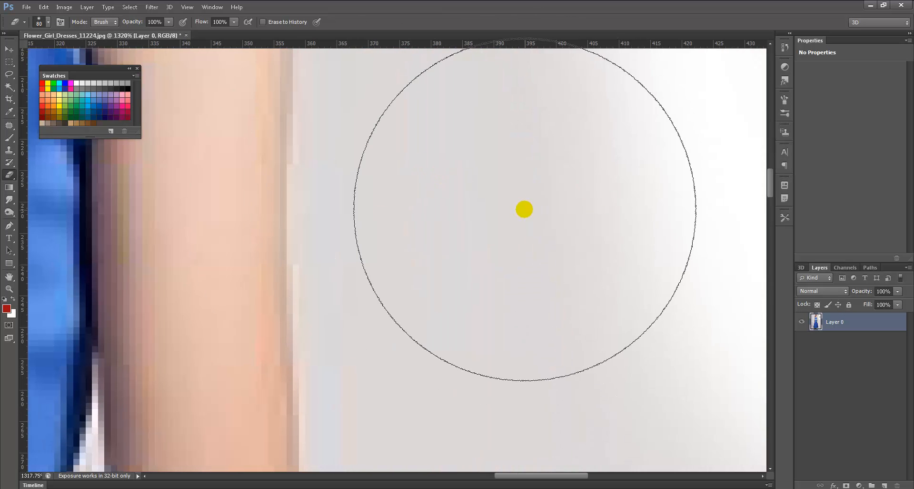
pyautogui.press('p')
pyautogui.press('b')
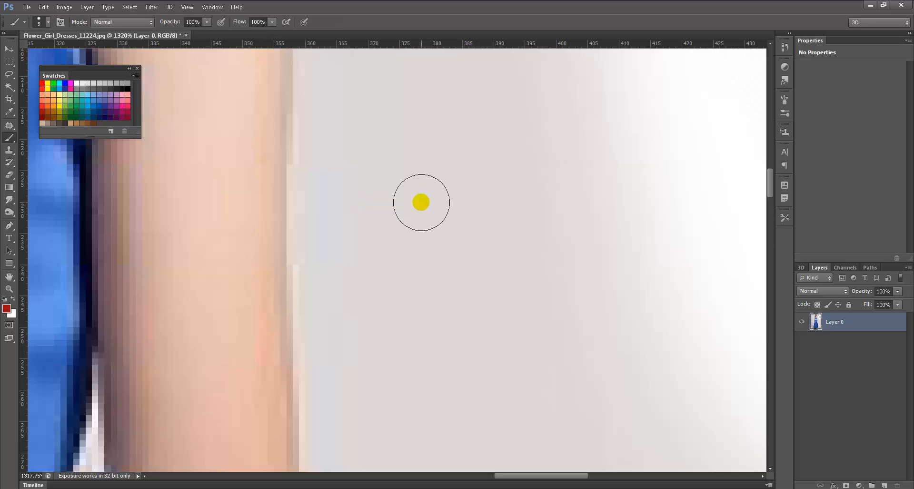
pyautogui.moveTo(420, 202)
pyautogui.mouseDown()
pyautogui.moveTo(419, 184)
pyautogui.moveTo(408, 204)
pyautogui.mouseUp()
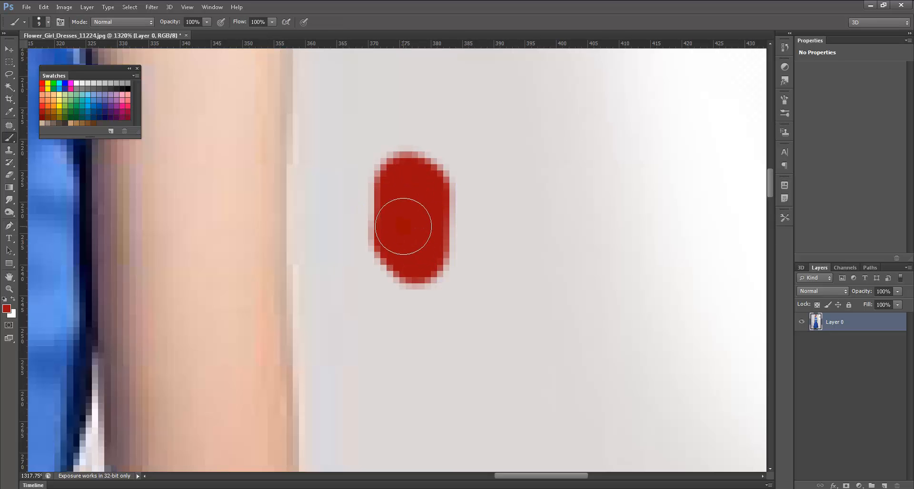
pyautogui.hotkey('ctrl', 'z')
# Step: Erase the backdrop right beside the girl's arm with a 35 px Eraser, cutting slightly into the arm's edge
pyautogui.press('e')
pyautogui.press(']')
pyautogui.press(']')
pyautogui.press(']')
pyautogui.press(']')
pyautogui.press(']')
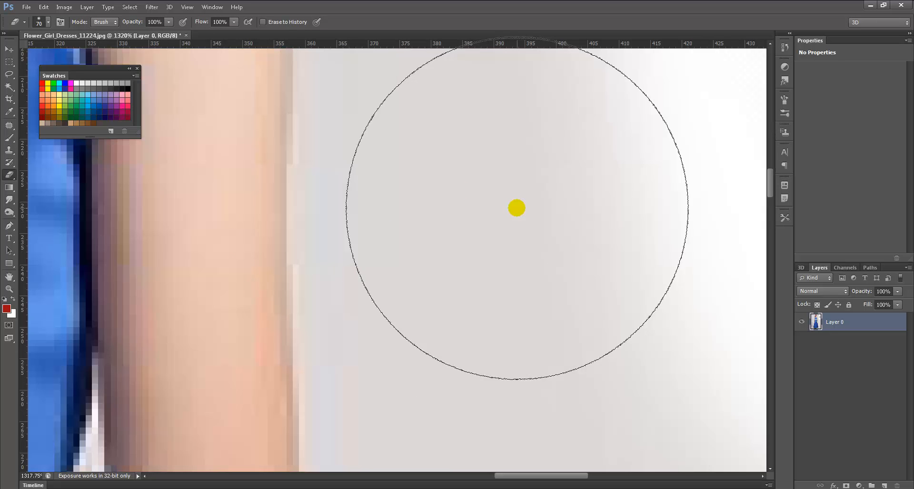
pyautogui.press('[')
pyautogui.press('[')
pyautogui.press('[')
pyautogui.moveTo(433, 190); pyautogui.dragTo(435, 265)
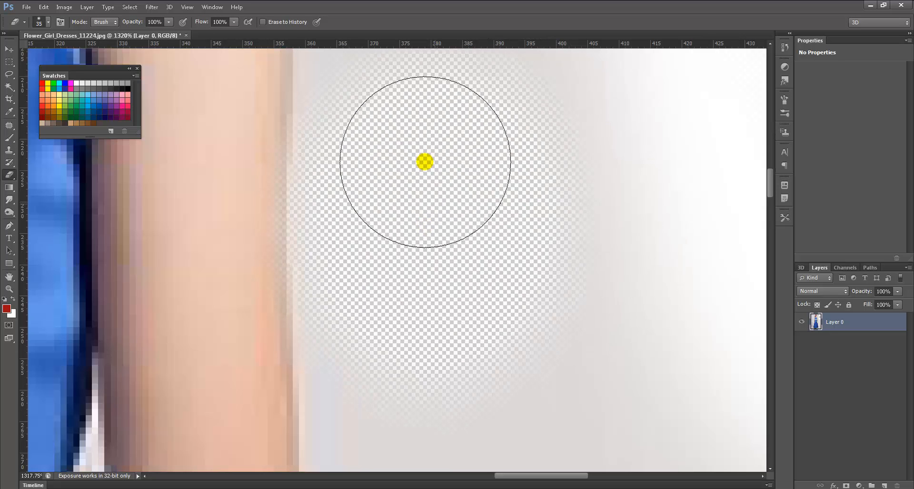
pyautogui.moveTo(405, 204)
pyautogui.mouseDown()
pyautogui.moveTo(384, 220)
pyautogui.moveTo(409, 372)
pyautogui.moveTo(418, 157)
pyautogui.moveTo(399, 160)
pyautogui.moveTo(358, 210)
pyautogui.mouseUp()
pyautogui.hotkey('ctrl', '-')
pyautogui.hotkey('ctrl', '-')
pyautogui.hotkey('ctrl', '-')
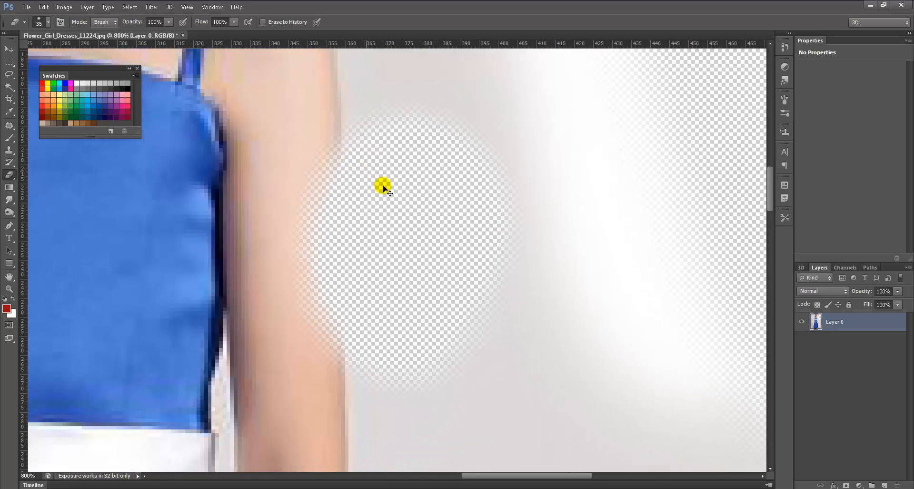
pyautogui.hotkey('ctrl', '-')
pyautogui.hotkey('ctrl', '-')
pyautogui.hotkey('ctrl', '-')
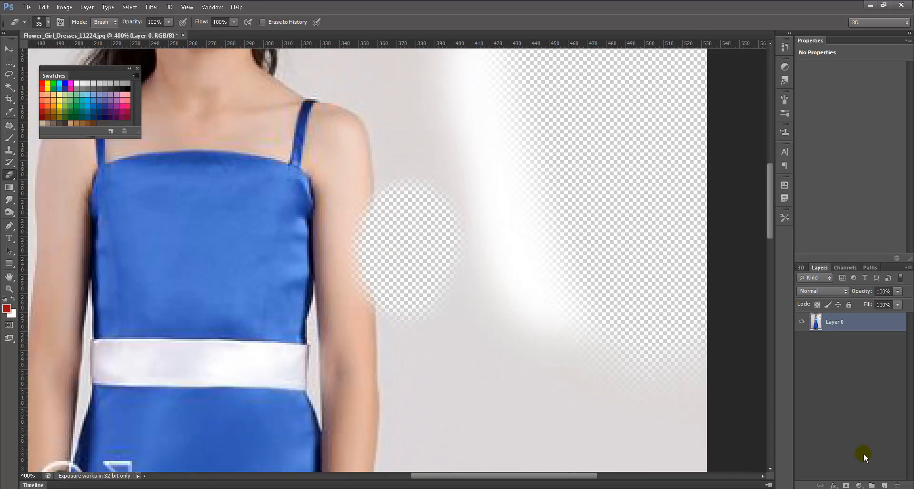
# Step: Add a new layer beneath Layer 0, fill it with the red foreground color, and make Layer 0 active again
pyautogui.click(883, 484)
pyautogui.moveTo(838, 322); pyautogui.dragTo(856, 351)
pyautogui.hotkey('alt', 'BackSpace')
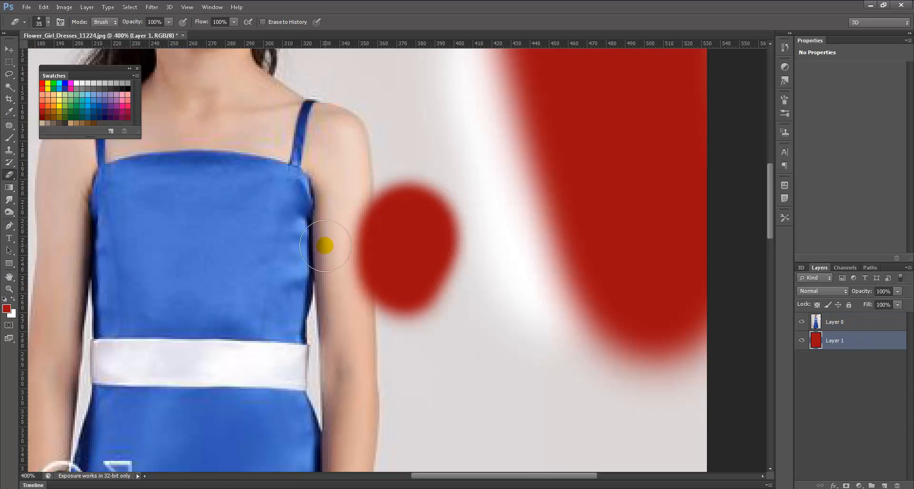
pyautogui.click(836, 321)
pyautogui.click(395, 252)
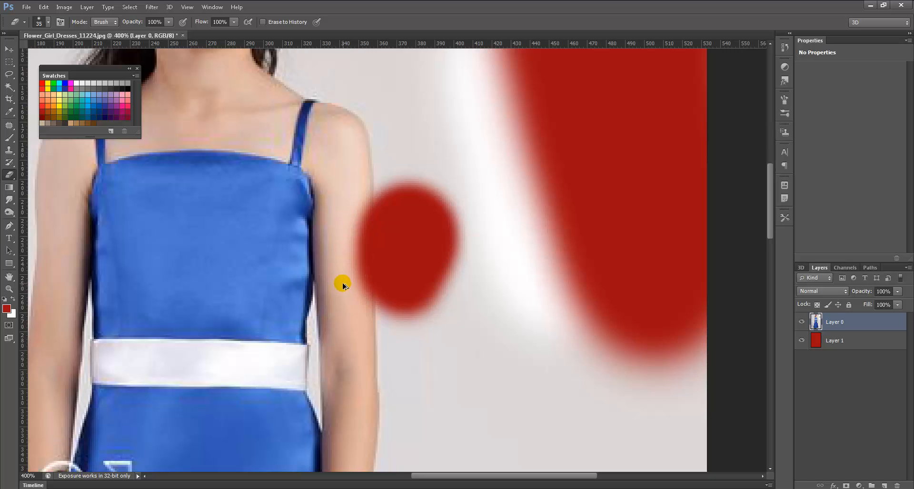
# Step: Undo the red fill layer and the eraser strokes made on Layer 0 since it was converted
pyautogui.hotkey('ctrl', 'alt', 'z')
pyautogui.hotkey('ctrl', 'alt', 'z')
pyautogui.hotkey('ctrl', 'alt', 'z')
pyautogui.hotkey('ctrl', 'alt', 'z')
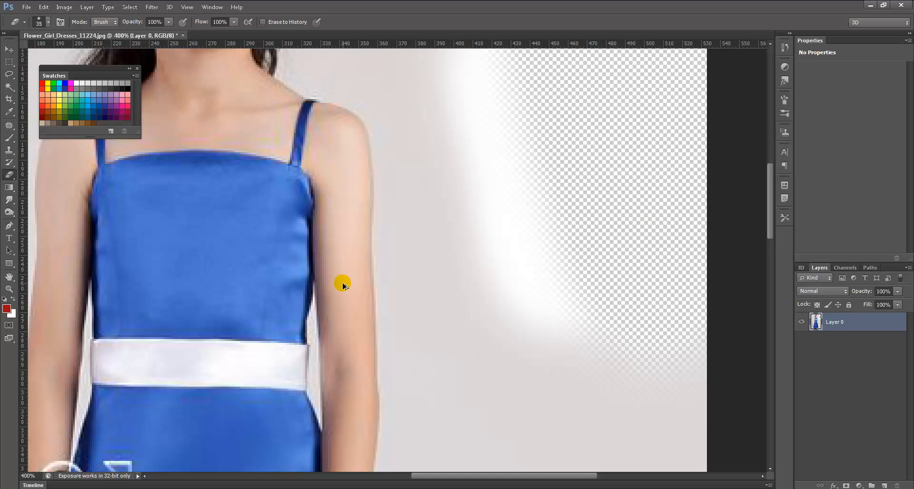
pyautogui.hotkey('ctrl', 'alt', 'z')
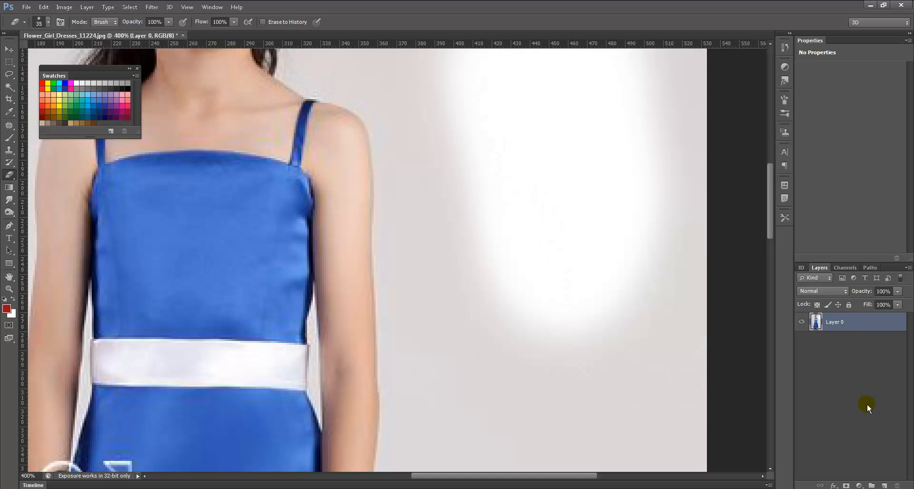
# Step: Create a new layer beneath Layer 0 and fill it with the red foreground color
pyautogui.click(882, 484)
pyautogui.moveTo(836, 323); pyautogui.dragTo(842, 364)
pyautogui.hotkey('alt', 'BackSpace')
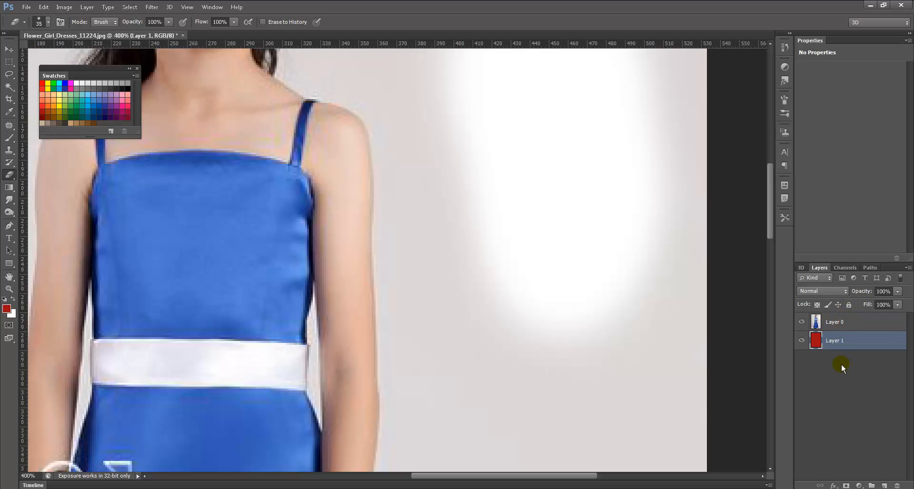
# Step: Add a layer mask to Layer 0
pyautogui.click(818, 321)
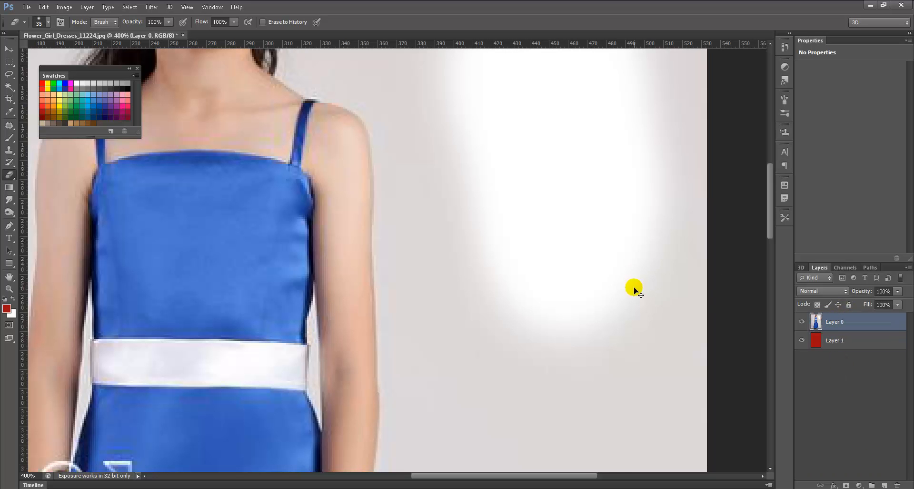
pyautogui.hotkey('ctrl', '-')
pyautogui.hotkey('ctrl', '-')
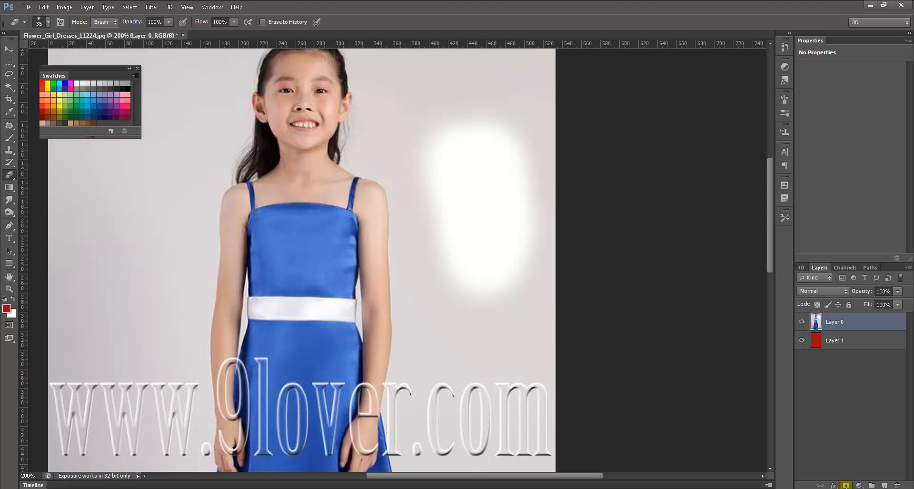
pyautogui.click(846, 485)
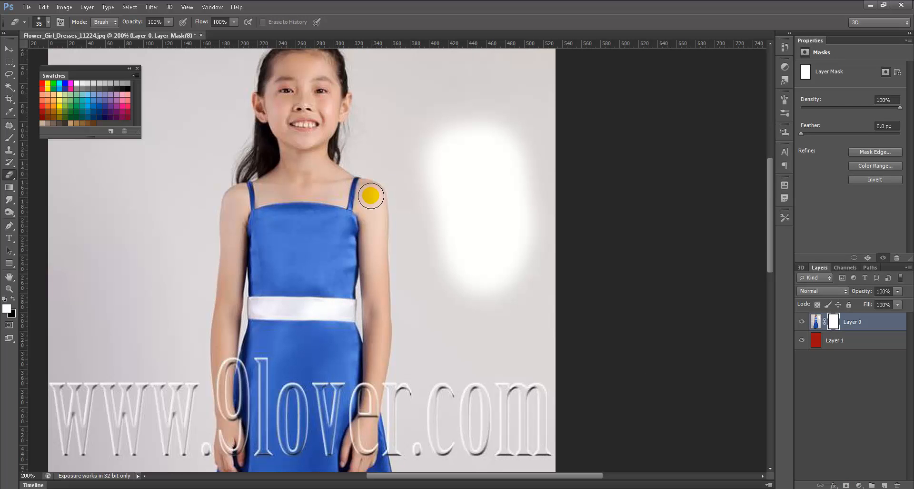
# Step: Paint black on Layer 0's mask with a 35 px brush to hide the backdrop on both sides of the girl
pyautogui.press('x')
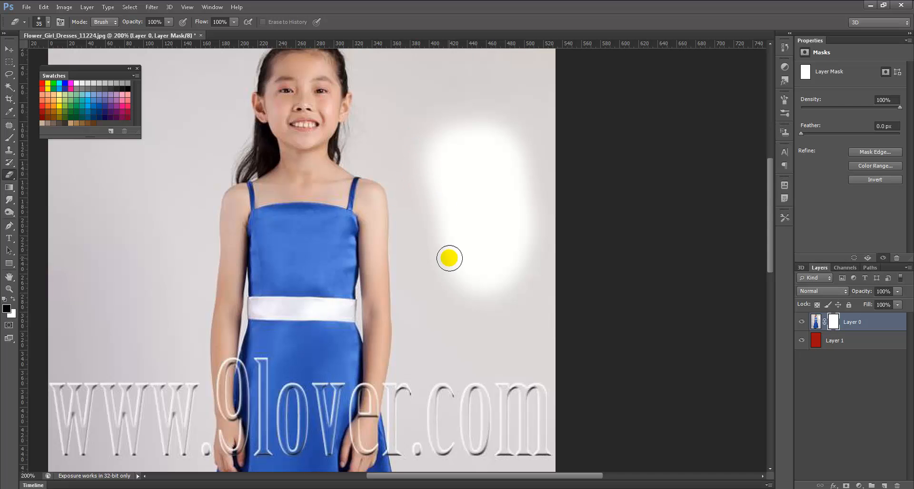
pyautogui.press('b')
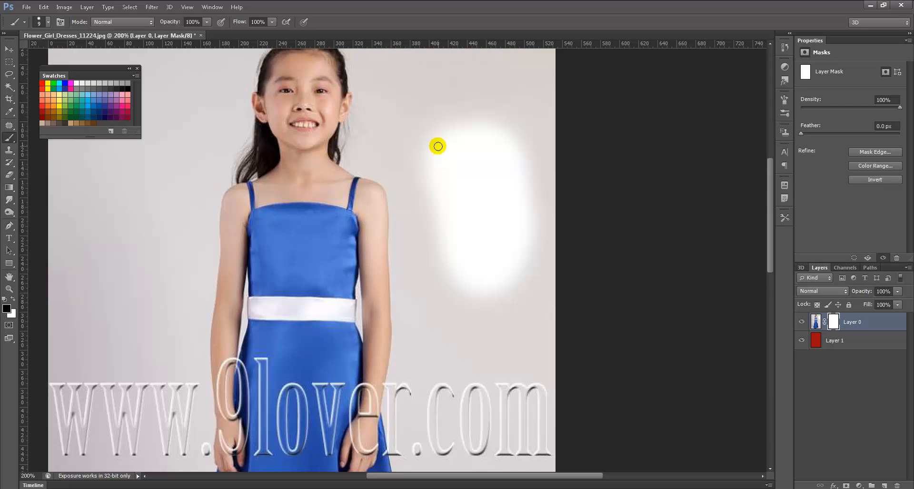
pyautogui.press(']')
pyautogui.press(']')
pyautogui.press(']')
pyautogui.press(']')
pyautogui.press(']')
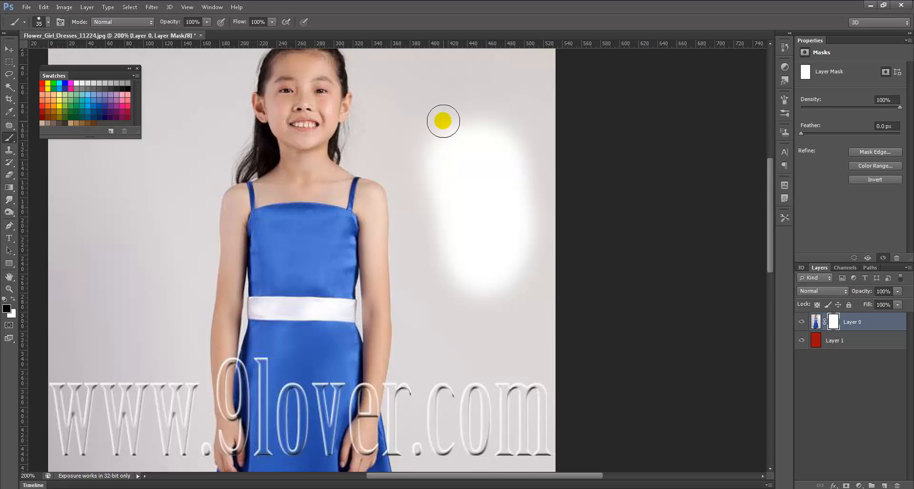
pyautogui.moveTo(438, 110)
pyautogui.mouseDown()
pyautogui.moveTo(461, 242)
pyautogui.moveTo(461, 143)
pyautogui.moveTo(485, 96)
pyautogui.moveTo(507, 182)
pyautogui.moveTo(509, 288)
pyautogui.moveTo(528, 266)
pyautogui.moveTo(521, 344)
pyautogui.moveTo(539, 319)
pyautogui.mouseUp()
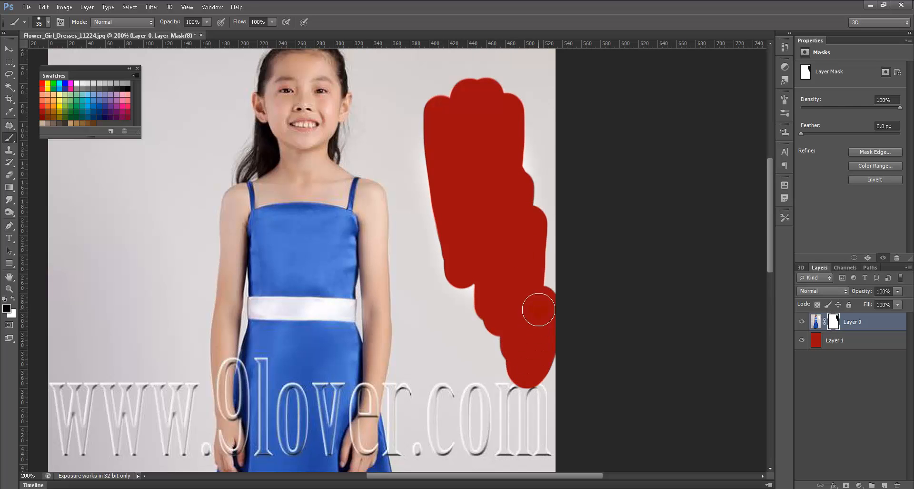
pyautogui.moveTo(525, 111)
pyautogui.mouseDown()
pyautogui.moveTo(529, 154)
pyautogui.moveTo(553, 158)
pyautogui.moveTo(543, 266)
pyautogui.mouseUp()
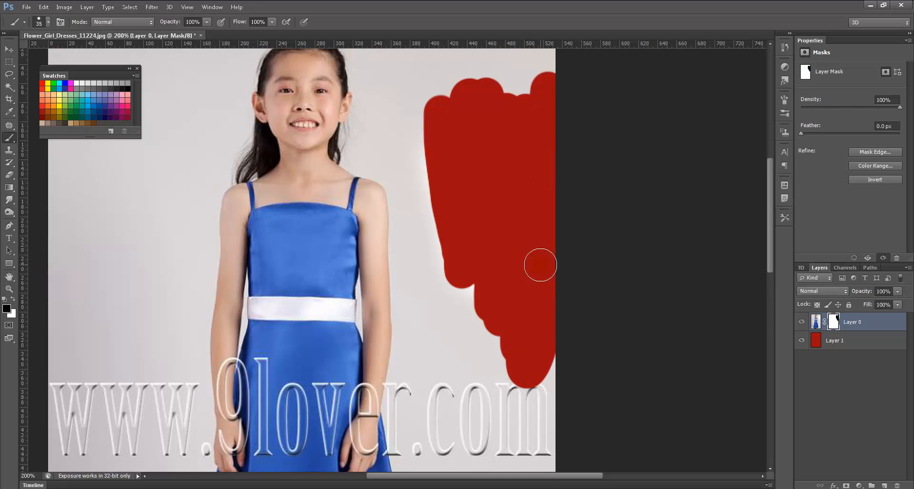
pyautogui.moveTo(450, 204)
pyautogui.mouseDown()
pyautogui.moveTo(443, 280)
pyautogui.moveTo(431, 127)
pyautogui.moveTo(418, 125)
pyautogui.mouseUp()
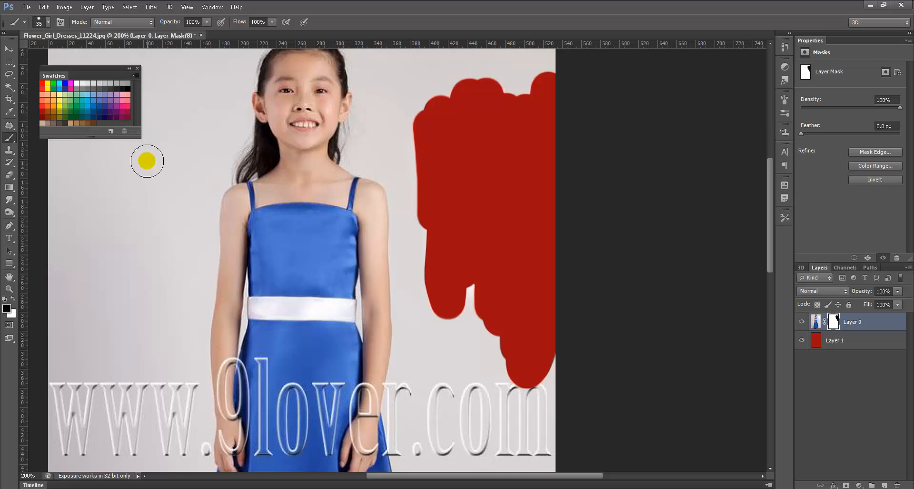
pyautogui.moveTo(147, 161)
pyautogui.mouseDown()
pyautogui.moveTo(113, 228)
pyautogui.moveTo(134, 194)
pyautogui.moveTo(142, 127)
pyautogui.moveTo(117, 71)
pyautogui.moveTo(110, 185)
pyautogui.moveTo(36, 210)
pyautogui.moveTo(117, 135)
pyautogui.moveTo(125, 171)
pyautogui.mouseUp()
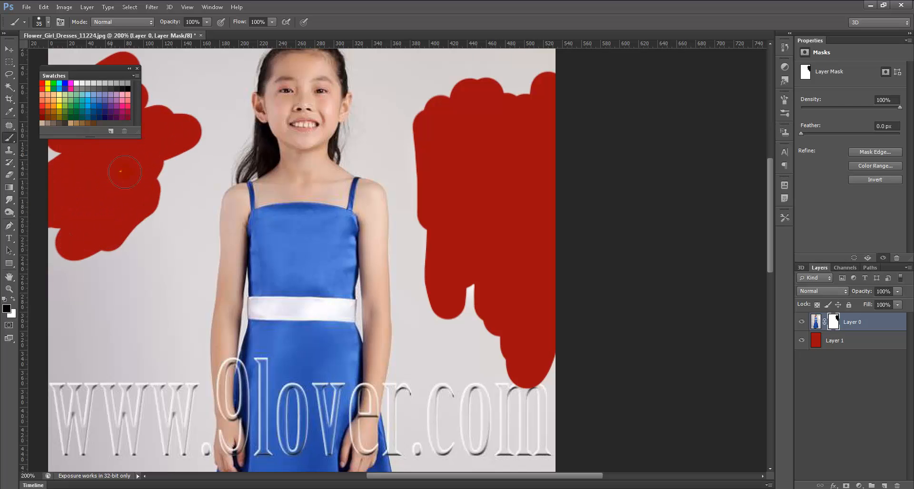
# Step: Toggle the visibility of the red Layer 1 to check the transparent areas made by the mask
pyautogui.click(803, 340)
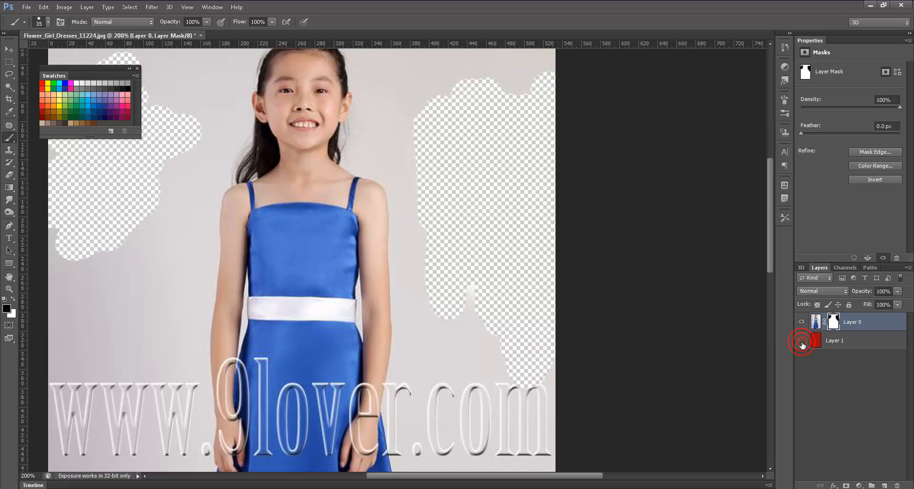
pyautogui.click(802, 341)
pyautogui.click(802, 341)
pyautogui.click(802, 342)
# Step: Extend the black painting on Layer 0's mask up through the photo's upper-right corner
pyautogui.moveTo(427, 85)
pyautogui.mouseDown()
pyautogui.moveTo(461, 103)
pyautogui.moveTo(490, 82)
pyautogui.moveTo(490, 61)
pyautogui.moveTo(516, 45)
pyautogui.mouseUp()
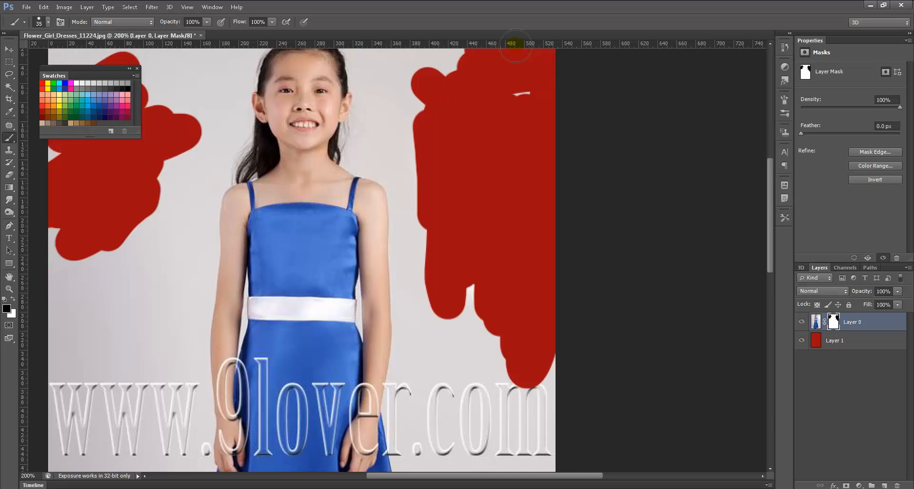
pyautogui.moveTo(520, 104); pyautogui.dragTo(537, 290)
pyautogui.moveTo(547, 186)
pyautogui.mouseDown()
pyautogui.moveTo(557, 223)
pyautogui.moveTo(511, 220)
pyautogui.moveTo(535, 240)
pyautogui.moveTo(481, 276)
pyautogui.moveTo(489, 283)
pyautogui.moveTo(468, 211)
pyautogui.moveTo(436, 226)
pyautogui.moveTo(411, 211)
pyautogui.moveTo(413, 249)
pyautogui.moveTo(387, 220)
pyautogui.moveTo(436, 308)
pyautogui.mouseUp()
pyautogui.moveTo(502, 251); pyautogui.dragTo(531, 126)
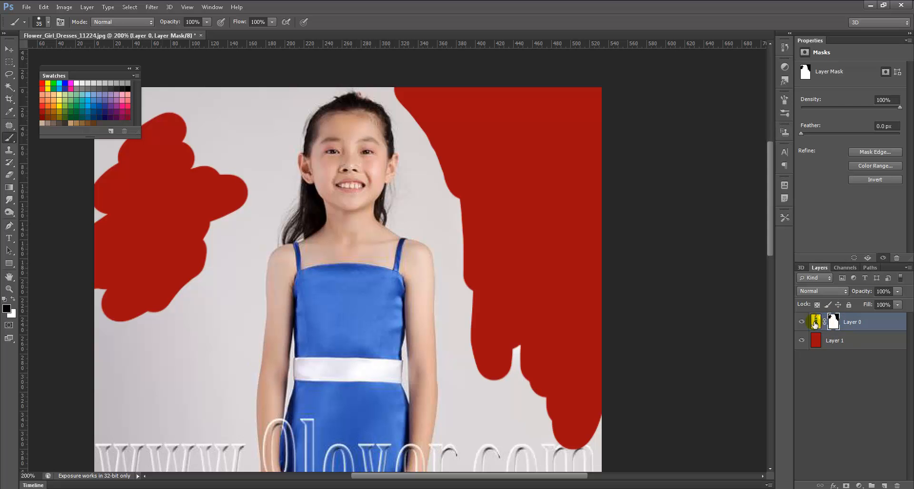
# Step: Paint a red stroke on Layer 0's image instead of its mask, along the lower edge of the right-hand masked area
pyautogui.click(816, 322)
pyautogui.moveTo(535, 322)
pyautogui.mouseDown()
pyautogui.moveTo(494, 353)
pyautogui.moveTo(490, 408)
pyautogui.moveTo(533, 401)
pyautogui.moveTo(482, 289)
pyautogui.moveTo(503, 303)
pyautogui.mouseUp()
pyautogui.click(811, 317)
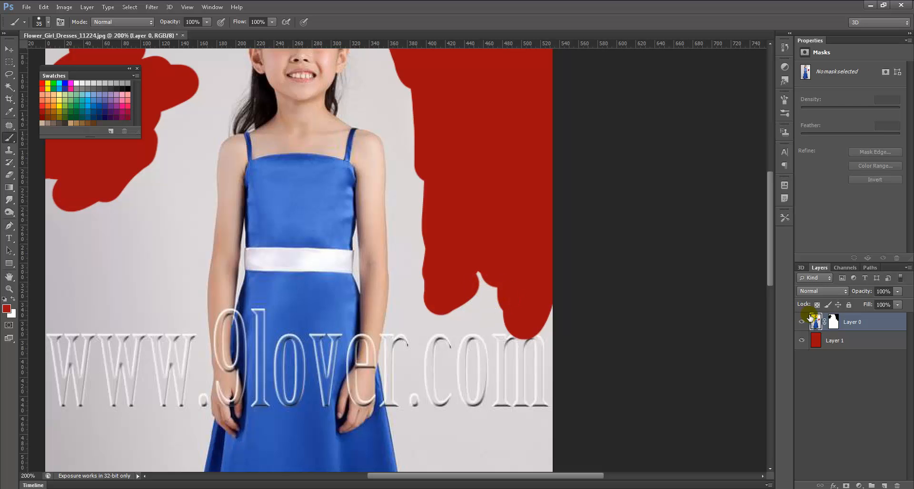
# Step: Hide and show the red Layer 1 to compare the painted red stroke with the masked areas
pyautogui.click(802, 341)
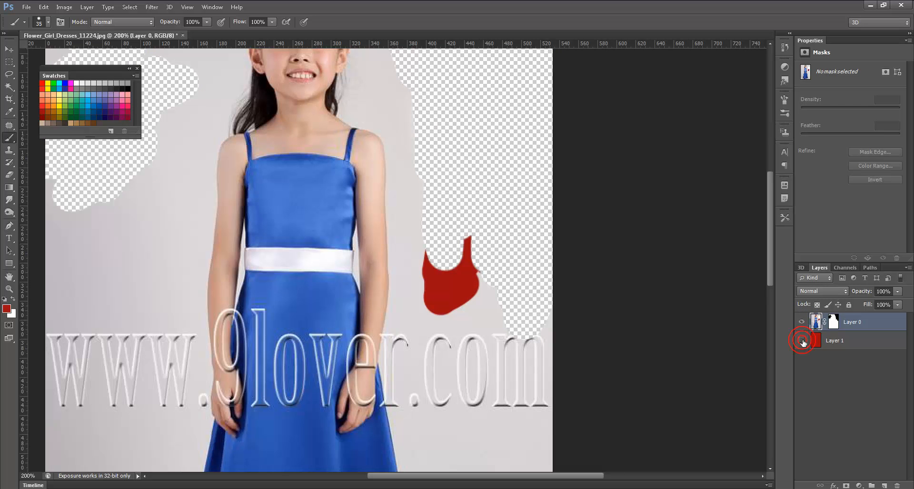
pyautogui.click(802, 340)
pyautogui.click(803, 340)
pyautogui.click(802, 341)
# Step: Try a red stroke over the end of the watermark on Layer 0's image, undo it, and switch back to the layer mask
pyautogui.moveTo(467, 290)
pyautogui.mouseDown()
pyautogui.moveTo(491, 322)
pyautogui.moveTo(538, 302)
pyautogui.moveTo(496, 277)
pyautogui.moveTo(501, 351)
pyautogui.moveTo(541, 360)
pyautogui.mouseUp()
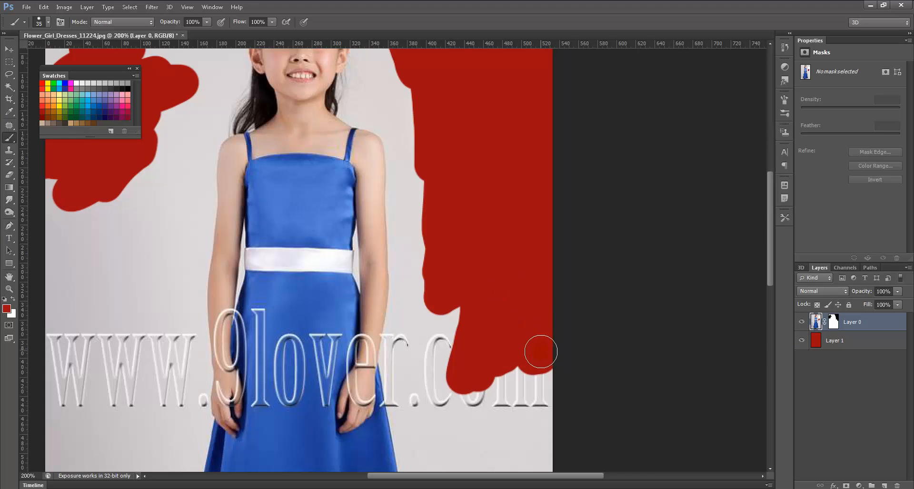
pyautogui.hotkey('ctrl', 'z')
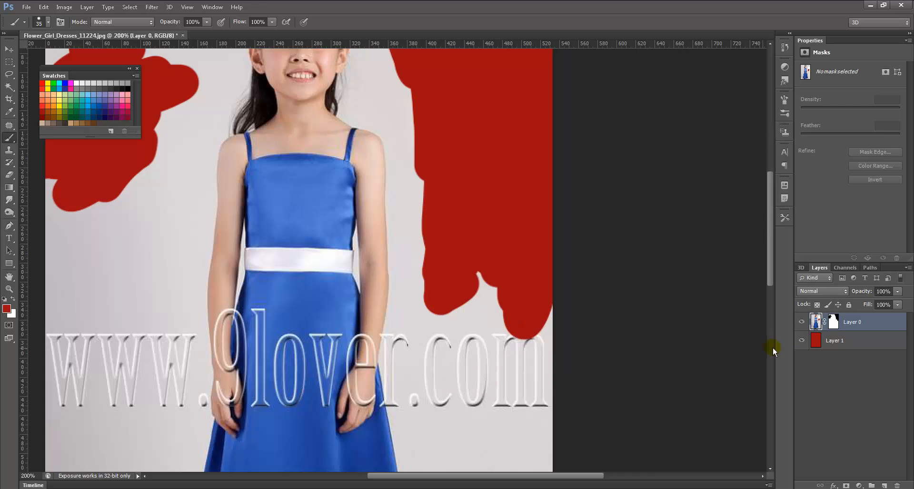
pyautogui.click(835, 322)
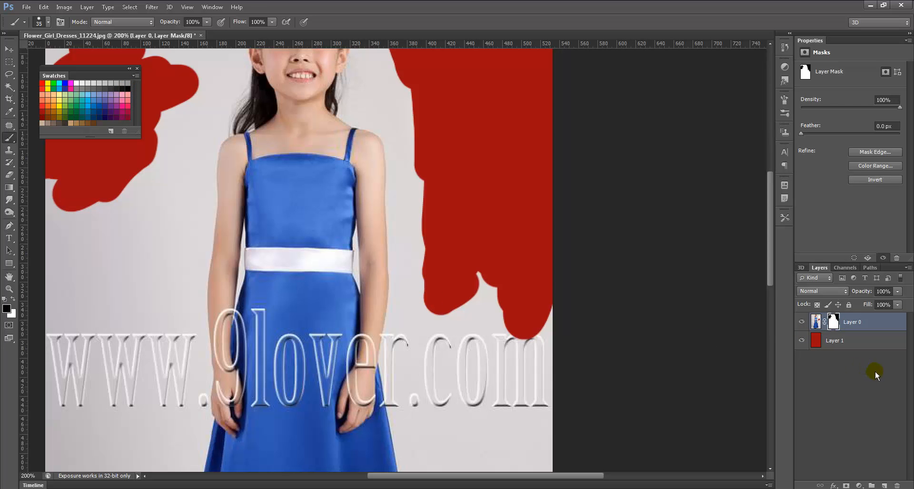
# Step: Extend the black painting on Layer 0's mask down over the end of the watermark, using the 35 px brush
pyautogui.click(837, 321)
pyautogui.moveTo(541, 310)
pyautogui.mouseDown()
pyautogui.moveTo(535, 387)
pyautogui.moveTo(545, 388)
pyautogui.moveTo(531, 304)
pyautogui.moveTo(505, 374)
pyautogui.moveTo(483, 282)
pyautogui.moveTo(494, 369)
pyautogui.moveTo(453, 272)
pyautogui.mouseUp()
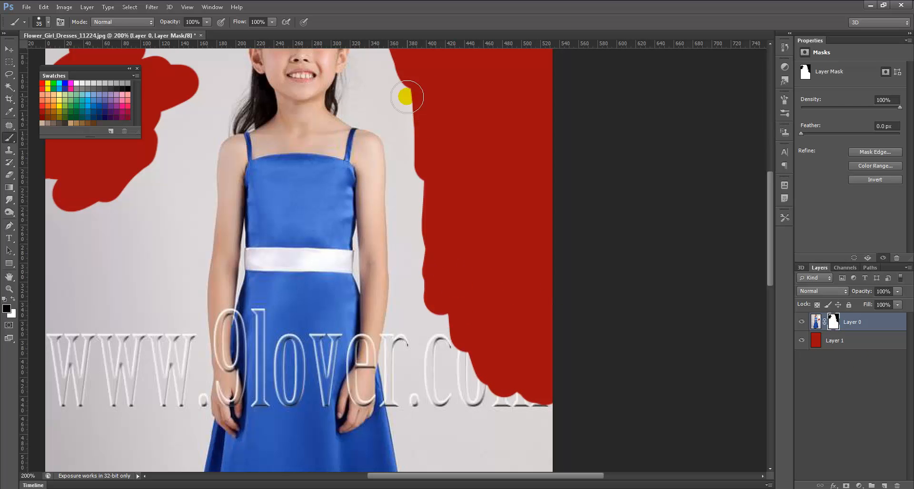
# Step: Paint black on the mask across the girl's face and the backdrop beside it, and restore her head with white
pyautogui.moveTo(405, 95)
pyautogui.mouseDown()
pyautogui.moveTo(414, 198)
pyautogui.moveTo(441, 253)
pyautogui.mouseUp()
pyautogui.moveTo(435, 169)
pyautogui.mouseDown()
pyautogui.moveTo(253, 297)
pyautogui.moveTo(501, 154)
pyautogui.moveTo(225, 211)
pyautogui.moveTo(266, 245)
pyautogui.mouseUp()
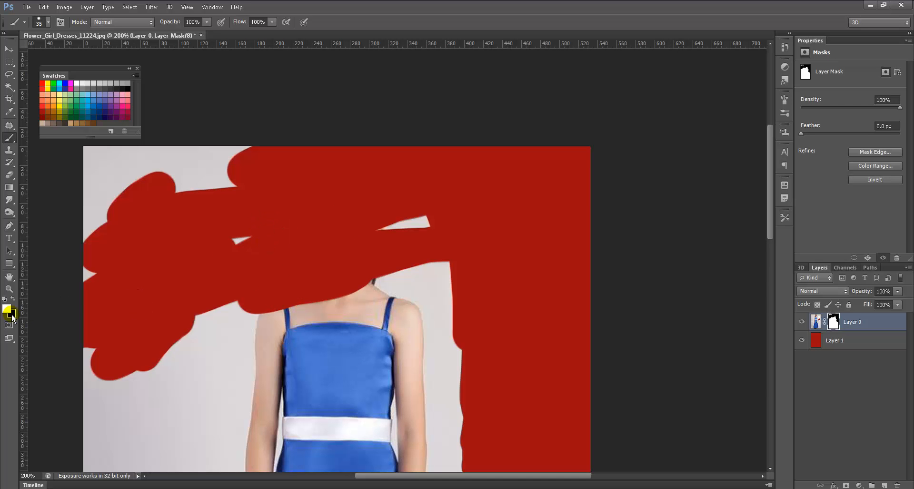
pyautogui.moveTo(266, 207)
pyautogui.mouseDown()
pyautogui.moveTo(394, 221)
pyautogui.moveTo(362, 270)
pyautogui.moveTo(368, 278)
pyautogui.moveTo(333, 169)
pyautogui.moveTo(385, 166)
pyautogui.moveTo(363, 207)
pyautogui.mouseUp()
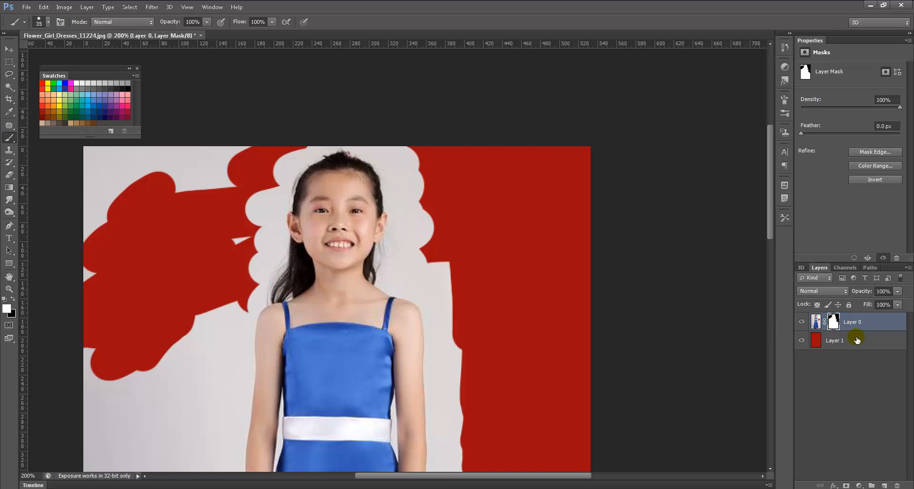
# Step: Paint black on the mask over the backdrop beside the girl's right-hand ear, connecting it to the masked area
pyautogui.hotkey('ctrl', 'space')
pyautogui.moveTo(370, 283); pyautogui.dragTo(417, 283)
pyautogui.press('space')
pyautogui.moveTo(409, 159); pyautogui.dragTo(473, 373)
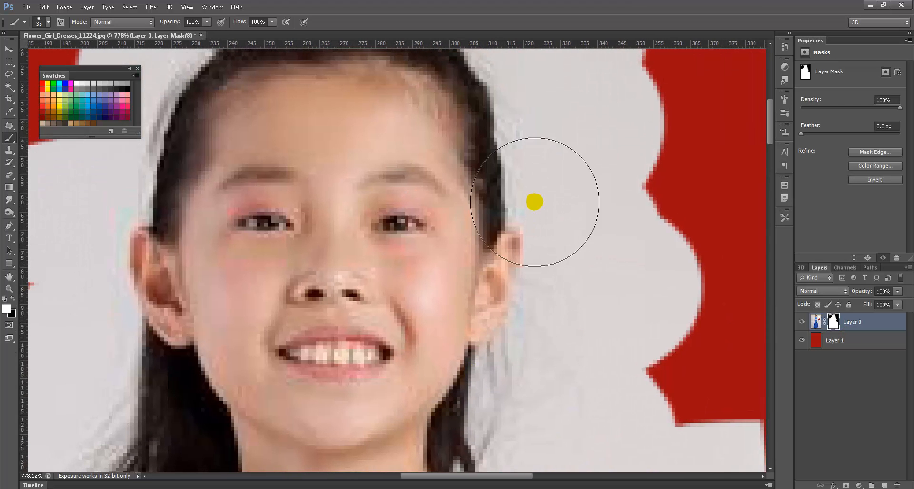
pyautogui.press('x')
pyautogui.moveTo(598, 222)
pyautogui.mouseDown()
pyautogui.moveTo(618, 215)
pyautogui.moveTo(624, 231)
pyautogui.moveTo(592, 255)
pyautogui.moveTo(589, 274)
pyautogui.moveTo(581, 228)
pyautogui.mouseUp()
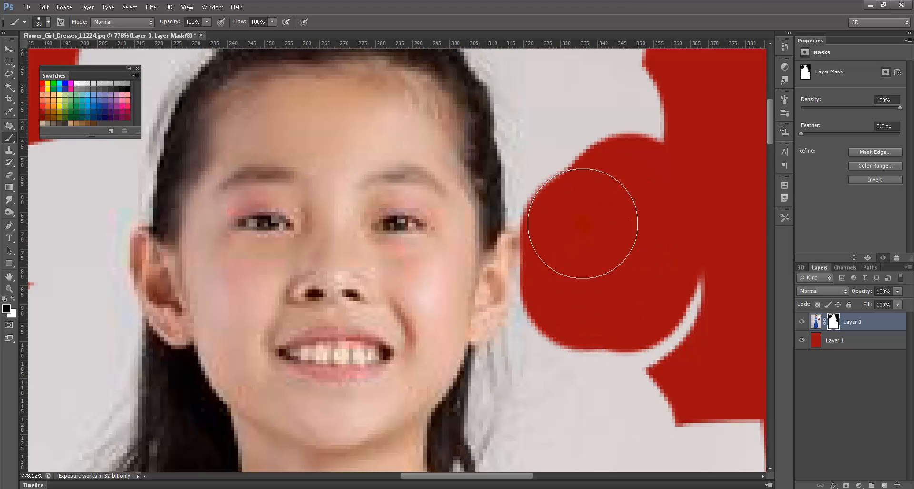
# Step: Reduce the brush to 5 px and paint black on the mask along the hair edge above the right-hand ear
pyautogui.press('[')
pyautogui.press('[')
pyautogui.press('[')
pyautogui.press('[')
pyautogui.press('[')
pyautogui.press('[')
pyautogui.click(524, 218)
pyautogui.moveTo(516, 218)
pyautogui.mouseDown()
pyautogui.moveTo(512, 157)
pyautogui.moveTo(500, 176)
pyautogui.mouseUp()
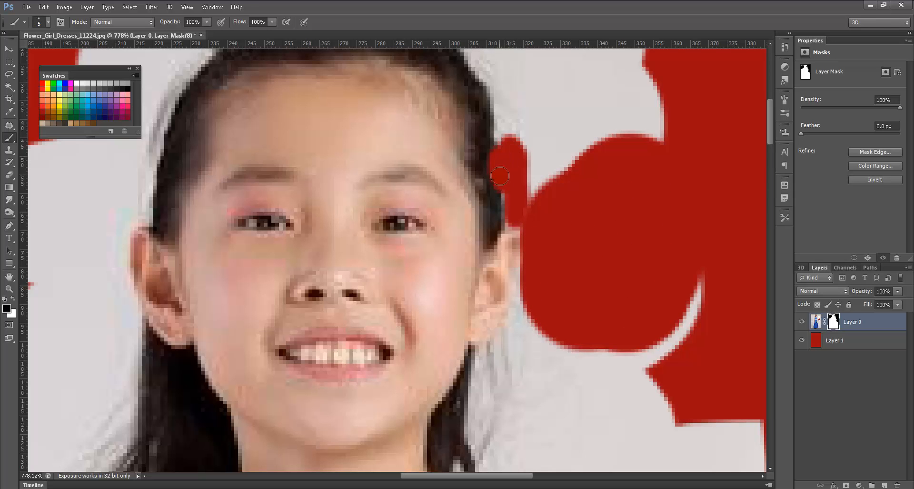
# Step: Paint white on the mask to restore the hair edge above the right-hand ear
pyautogui.press('x')
pyautogui.moveTo(487, 153); pyautogui.dragTo(493, 195)
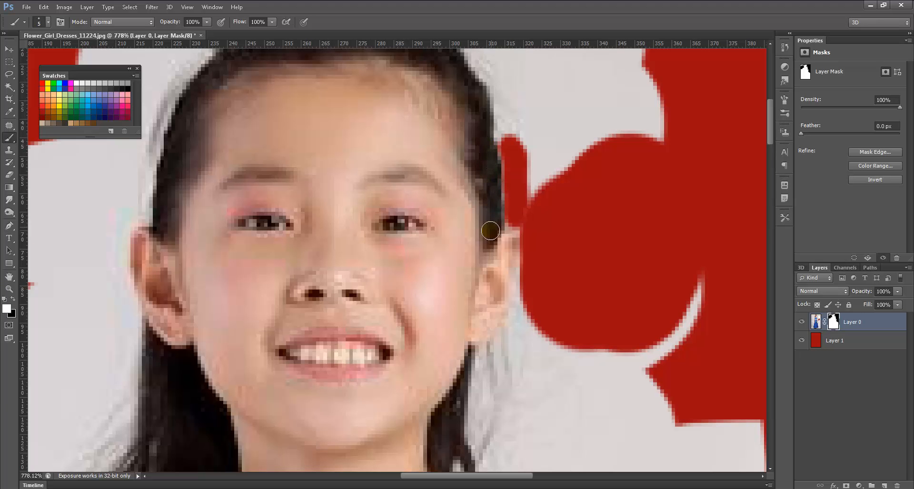
pyautogui.moveTo(491, 231); pyautogui.dragTo(485, 250)
# Step: Switch between Layer 0's image and its mask to compare which one is active, ending on the mask
pyautogui.click(834, 322)
pyautogui.click(817, 323)
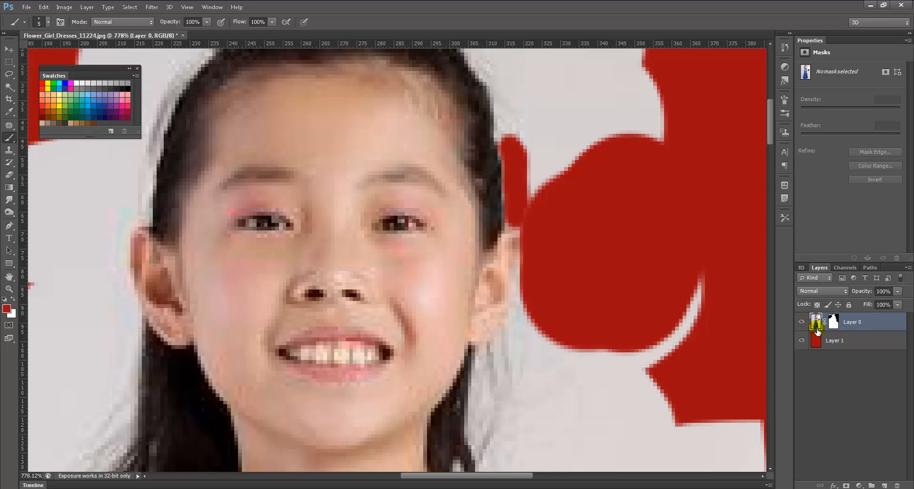
pyautogui.click(833, 324)
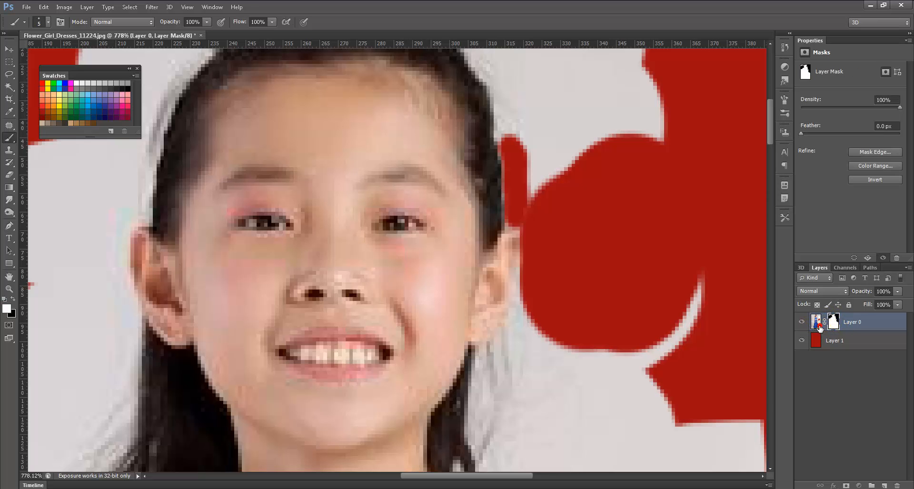
pyautogui.click(818, 324)
pyautogui.click(832, 322)
# Step: Paint small black strokes on the mask along the masked area right of the head and below the watermark's end
pyautogui.moveTo(652, 149); pyautogui.dragTo(586, 300)
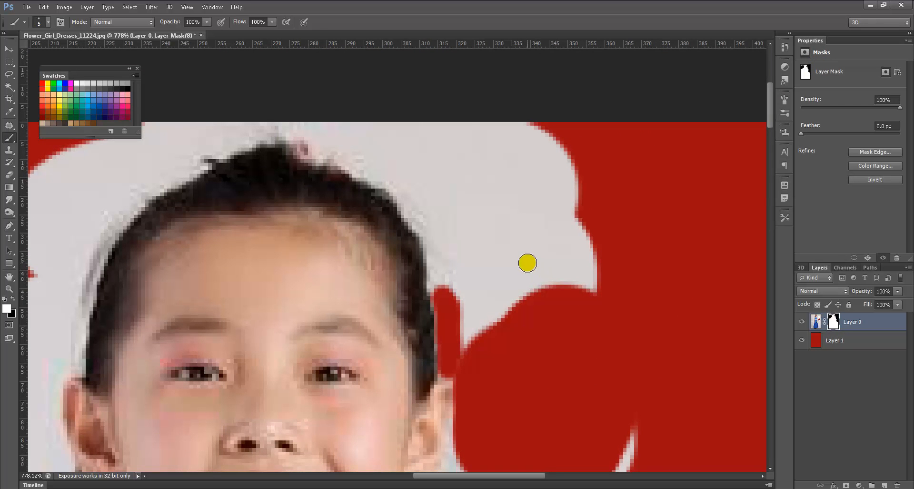
pyautogui.click(502, 186)
pyautogui.press('x')
pyautogui.moveTo(557, 269)
pyautogui.mouseDown()
pyautogui.moveTo(577, 247)
pyautogui.moveTo(575, 231)
pyautogui.moveTo(586, 246)
pyautogui.mouseUp()
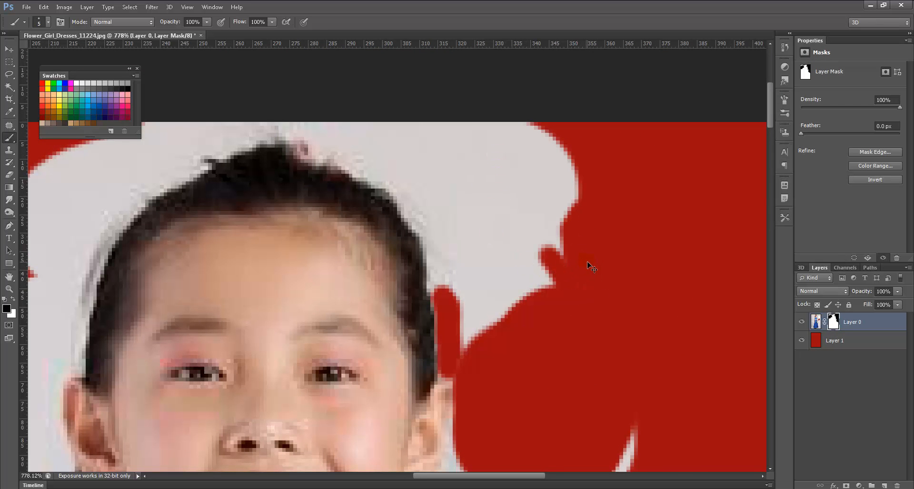
pyautogui.hotkey('ctrl', '0')
pyautogui.moveTo(512, 258)
pyautogui.mouseDown()
pyautogui.moveTo(516, 305)
pyautogui.moveTo(500, 274)
pyautogui.moveTo(501, 293)
pyautogui.mouseUp()
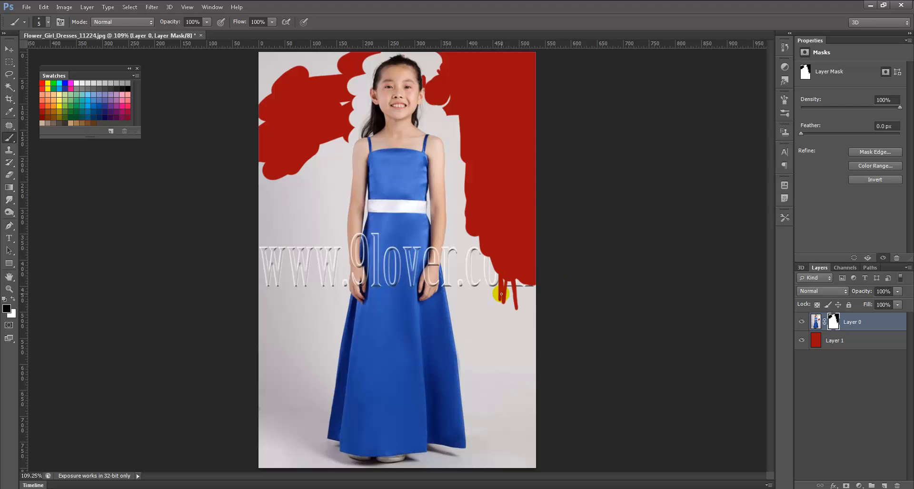
# Step: Disable and re-enable Layer 0's mask repeatedly to compare the photo with and without masking
pyautogui.click(854, 322)
pyautogui.rightClick(835, 323)
pyautogui.click(837, 325)
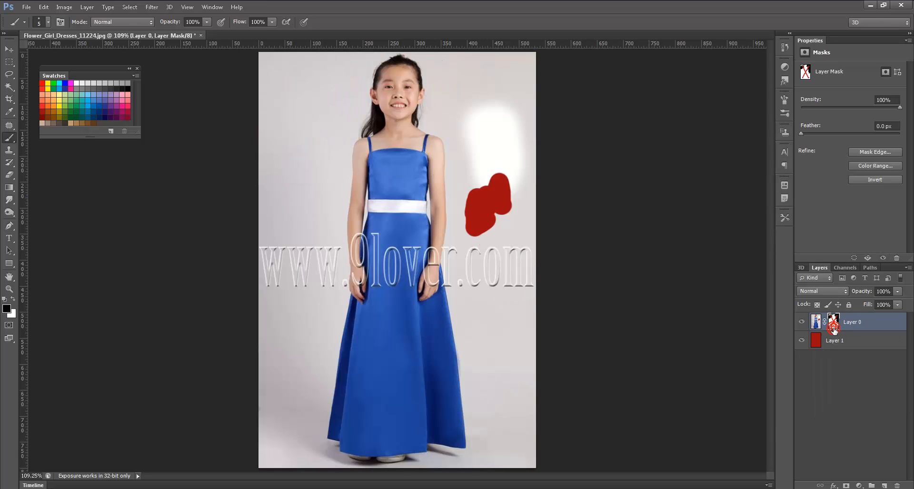
pyautogui.rightClick(835, 327)
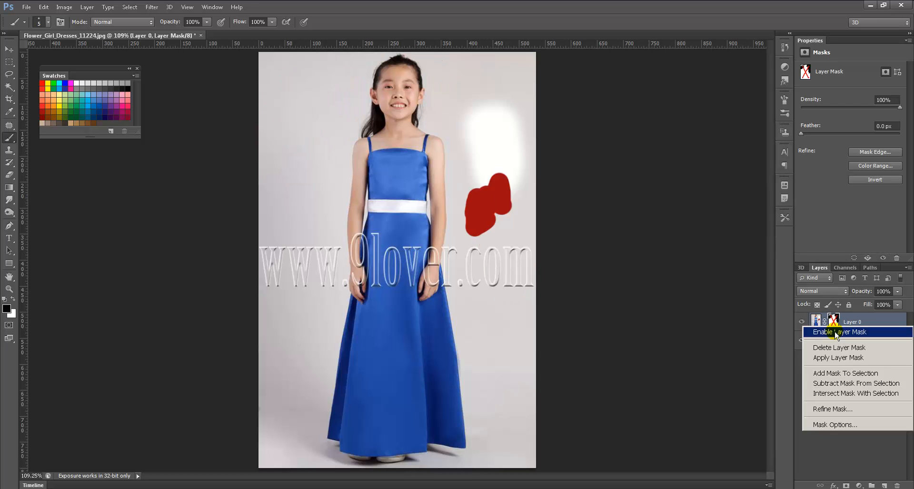
pyautogui.click(837, 332)
pyautogui.rightClick(833, 326)
pyautogui.click(837, 332)
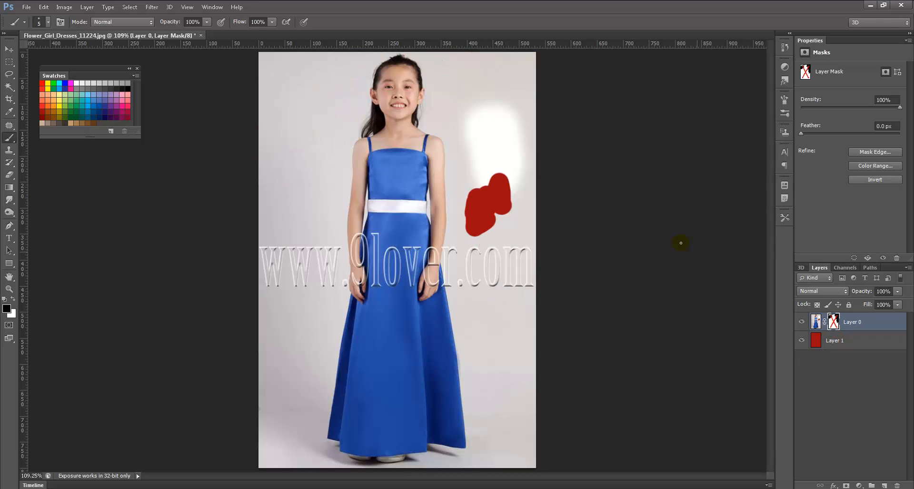
pyautogui.rightClick(833, 320)
pyautogui.click(837, 326)
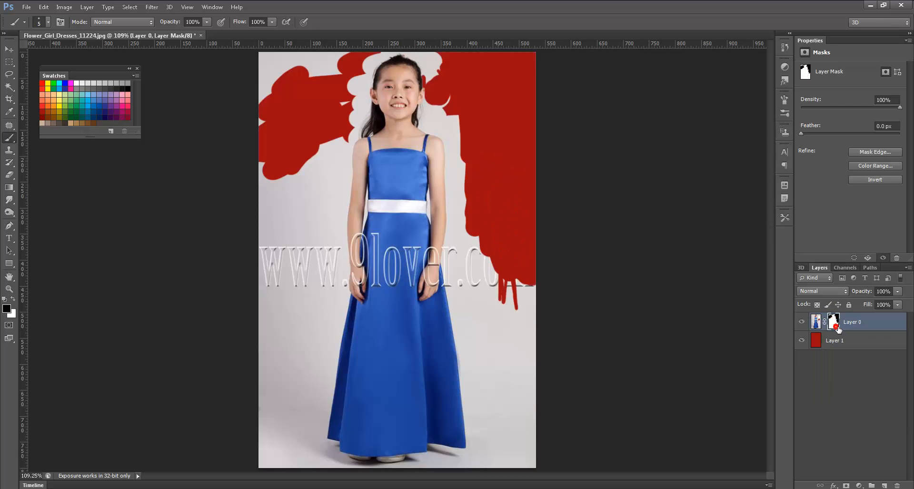
# Step: Try applying the layer mask permanently to Layer 0, and undo it
pyautogui.rightClick(838, 326)
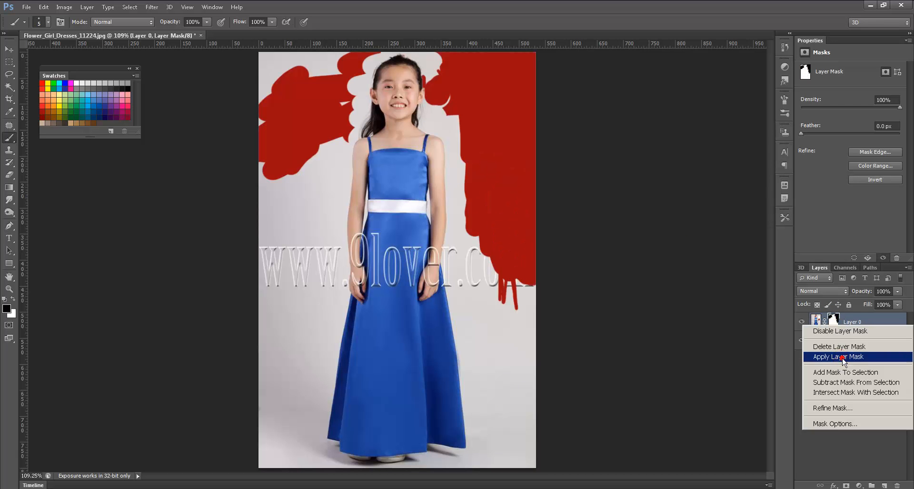
pyautogui.click(842, 357)
pyautogui.click(818, 322)
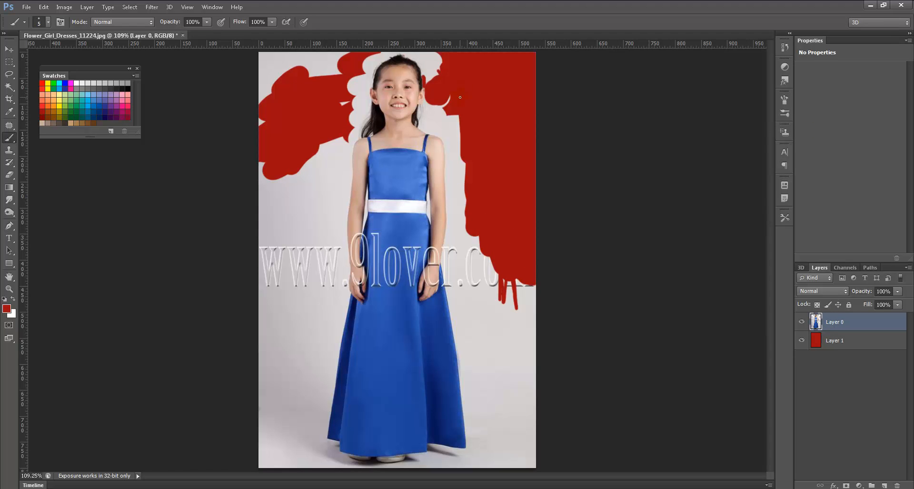
pyautogui.hotkey('ctrl', 'z')
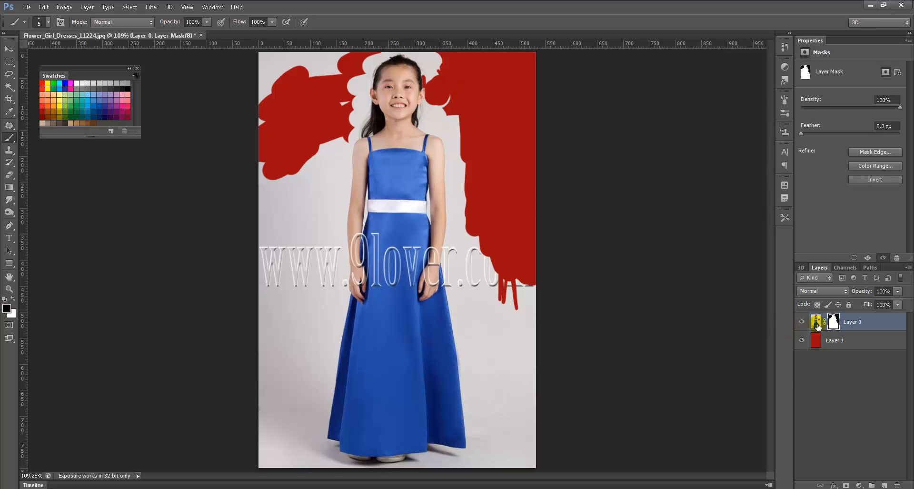
# Step: Duplicate Layer 0, hide the original, and apply the mask to the duplicate
pyautogui.moveTo(819, 324); pyautogui.dragTo(884, 485)
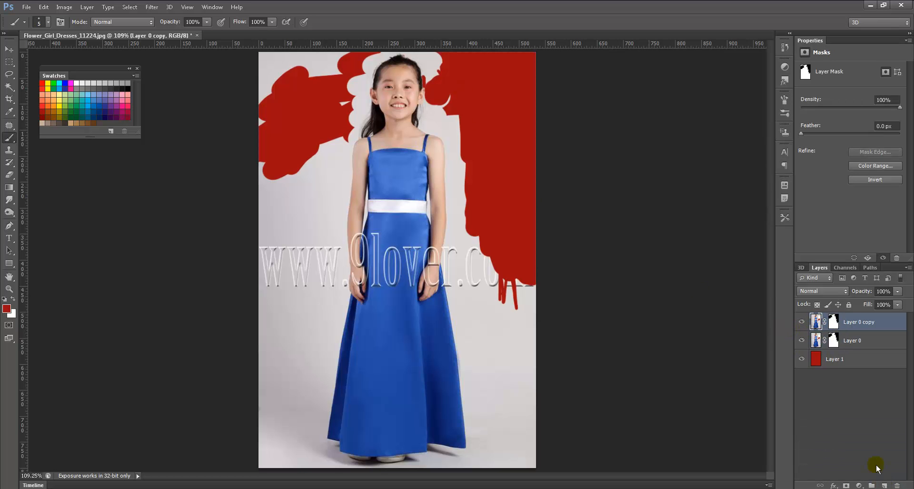
pyautogui.click(803, 340)
pyautogui.rightClick(829, 324)
pyautogui.rightClick(834, 321)
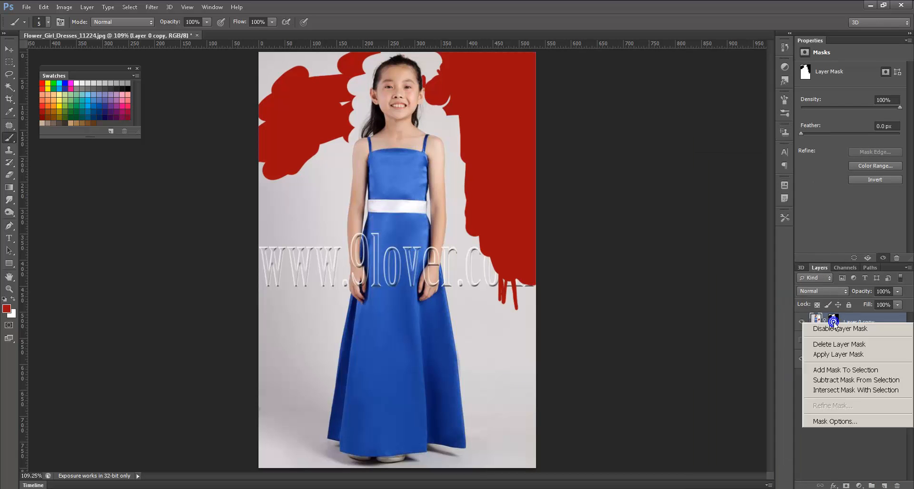
pyautogui.click(840, 355)
pyautogui.click(818, 342)
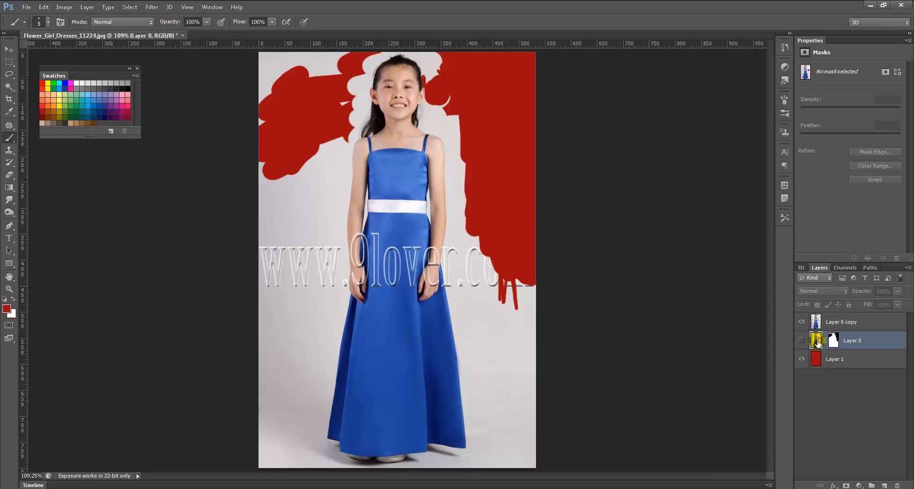
pyautogui.click(816, 323)
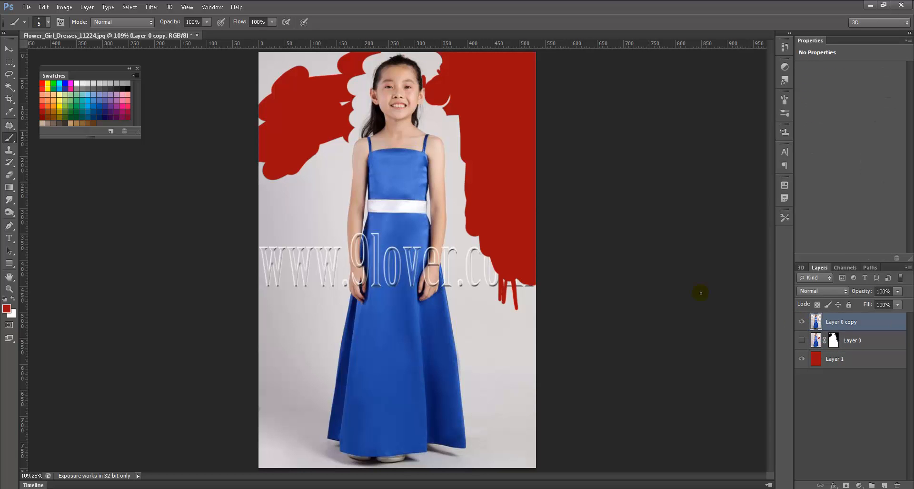
# Step: Move the masked duplicate off-centre, copy it, and place the second girl beside the first
pyautogui.moveTo(390, 205); pyautogui.dragTo(306, 245)
pyautogui.hotkey('ctrl', 'j')
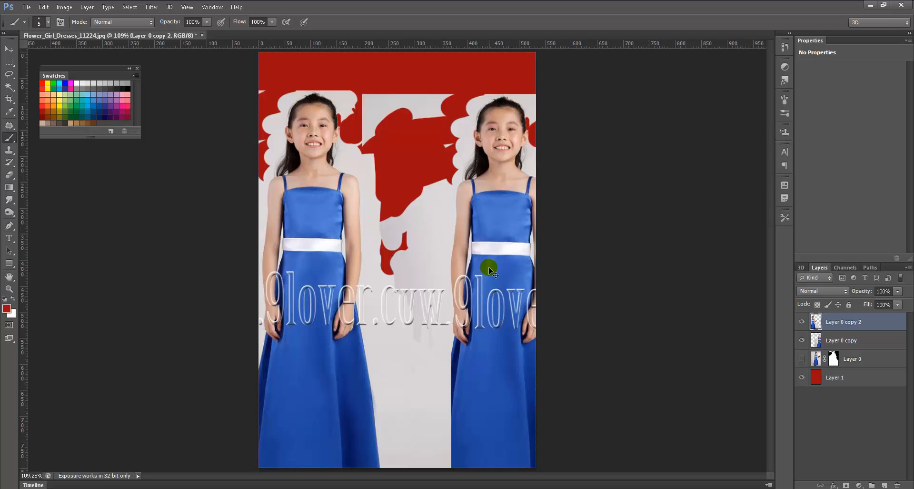
pyautogui.moveTo(490, 270)
pyautogui.mouseDown()
pyautogui.moveTo(484, 249)
pyautogui.moveTo(496, 268)
pyautogui.mouseUp()
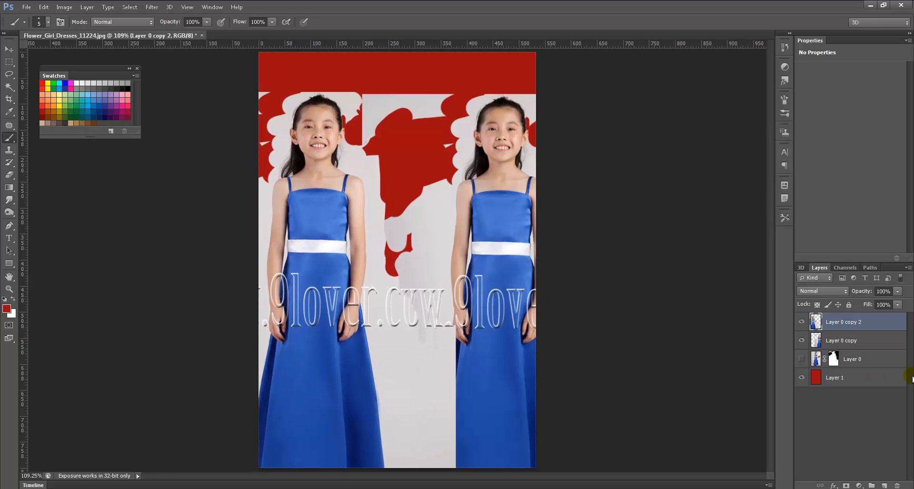
# Step: Delete both duplicate layers of the girl and show the original Layer 0 again
pyautogui.keyDown('shift'); pyautogui.click(854, 340); pyautogui.keyUp('shift')
pyautogui.click(898, 485)
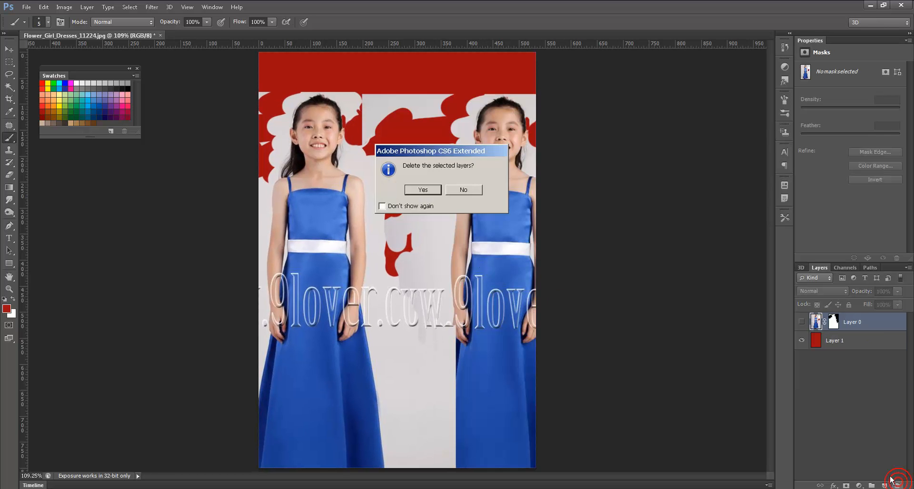
pyautogui.press('Return')
pyautogui.click(802, 321)
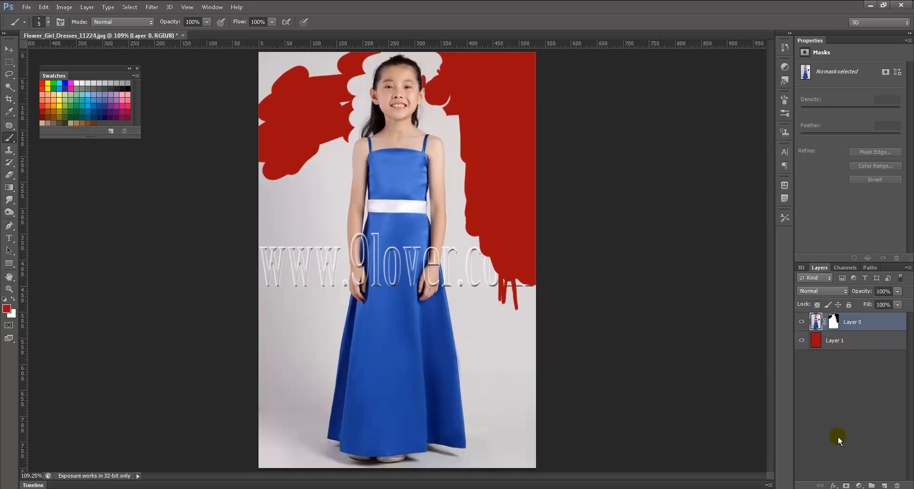
# Step: Delete the layer mask from Layer 0
pyautogui.rightClick(834, 321)
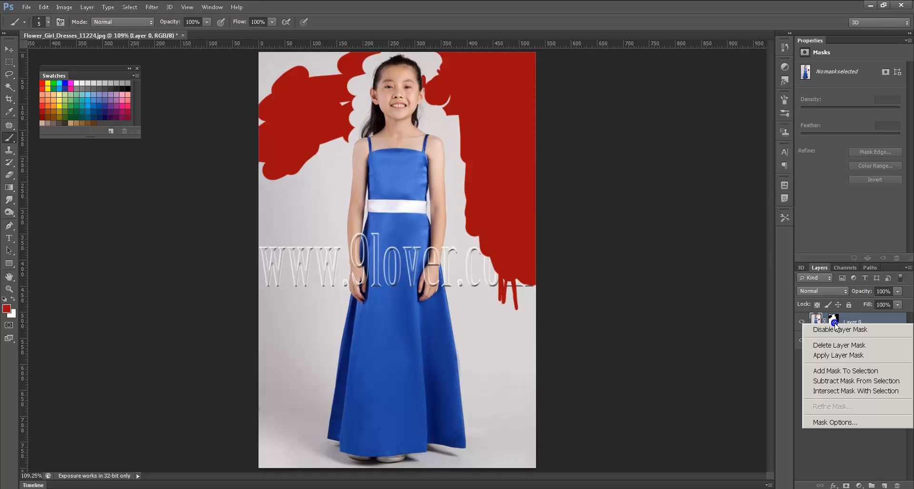
pyautogui.click(831, 345)
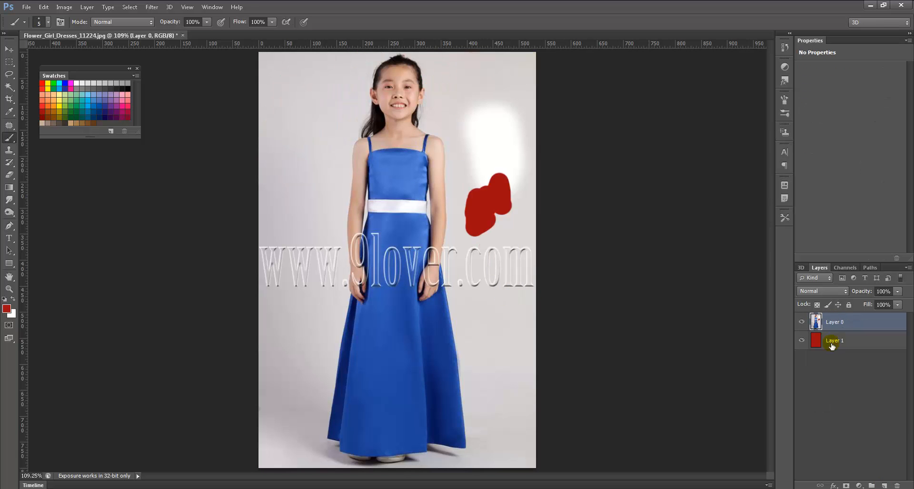
# Step: Add a new layer above Layer 0 and scribble red over the girl with a 20 px brush
pyautogui.click(885, 485)
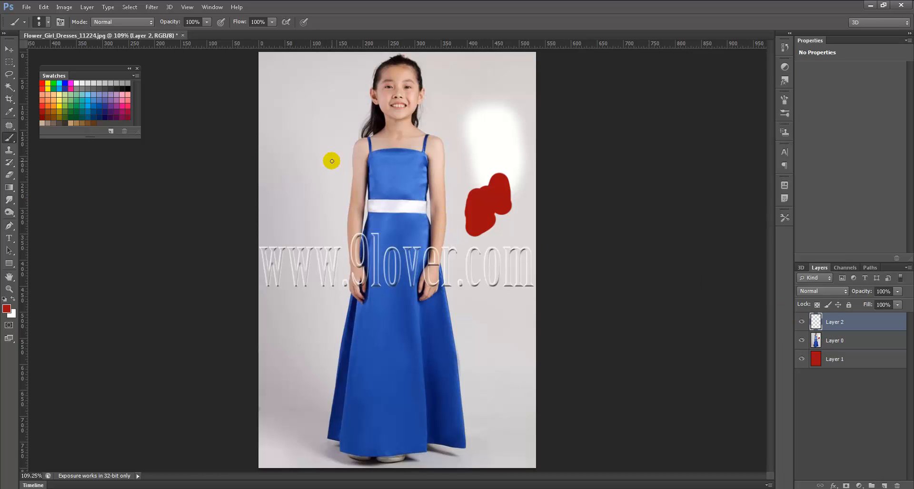
pyautogui.press(']')
pyautogui.moveTo(328, 160)
pyautogui.mouseDown()
pyautogui.moveTo(392, 184)
pyautogui.moveTo(368, 348)
pyautogui.moveTo(447, 204)
pyautogui.moveTo(448, 148)
pyautogui.moveTo(327, 103)
pyautogui.moveTo(366, 147)
pyautogui.moveTo(416, 323)
pyautogui.moveTo(336, 356)
pyautogui.moveTo(403, 203)
pyautogui.moveTo(451, 167)
pyautogui.moveTo(360, 181)
pyautogui.moveTo(359, 268)
pyautogui.moveTo(456, 283)
pyautogui.moveTo(380, 281)
pyautogui.moveTo(410, 172)
pyautogui.moveTo(434, 217)
pyautogui.moveTo(428, 322)
pyautogui.mouseUp()
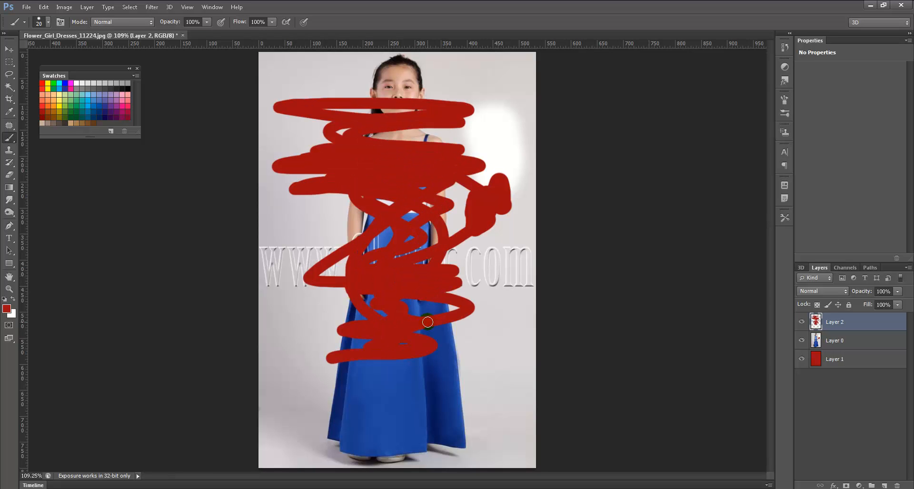
# Step: Place the scribbled Layer 2 below Layer 0 and clip Layer 0 to it as a clipping mask
pyautogui.keyDown('alt'); pyautogui.click(829, 328); pyautogui.keyUp('alt')
pyautogui.moveTo(829, 327); pyautogui.dragTo(846, 351)
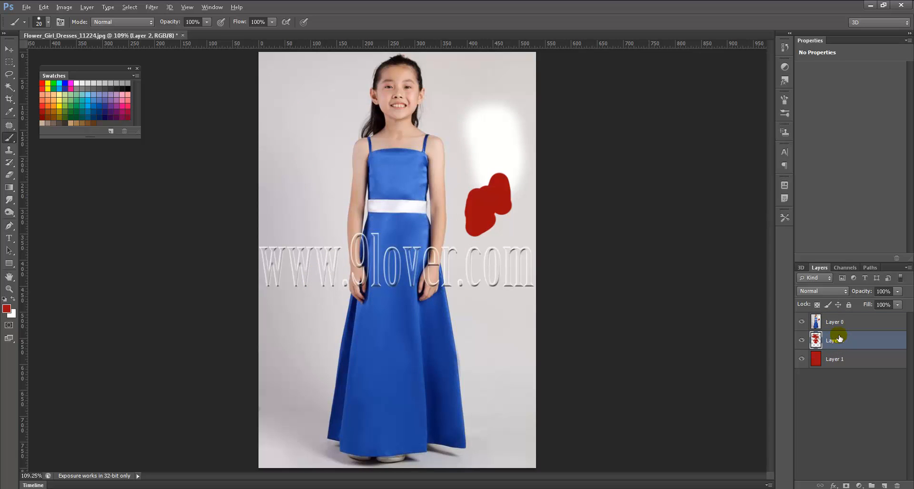
pyautogui.keyDown('alt'); pyautogui.click(839, 326); pyautogui.keyUp('alt')
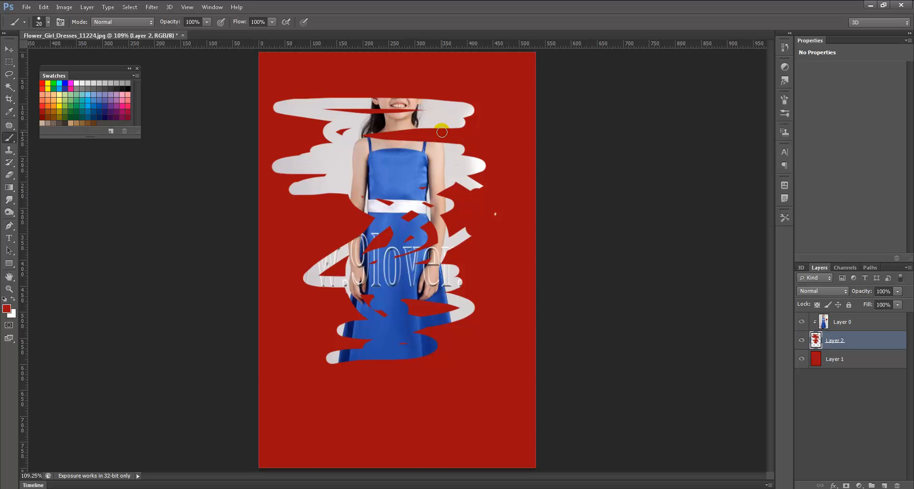
# Step: Paint more on Layer 2 over the girl's head, body and dress, enlarging the brush to 60 px
pyautogui.moveTo(442, 131)
pyautogui.mouseDown()
pyautogui.moveTo(397, 126)
pyautogui.moveTo(373, 138)
pyautogui.moveTo(438, 135)
pyautogui.moveTo(422, 120)
pyautogui.moveTo(443, 85)
pyautogui.moveTo(372, 73)
pyautogui.moveTo(378, 67)
pyautogui.moveTo(395, 70)
pyautogui.moveTo(377, 92)
pyautogui.moveTo(412, 93)
pyautogui.moveTo(393, 115)
pyautogui.moveTo(395, 105)
pyautogui.moveTo(368, 116)
pyautogui.moveTo(416, 109)
pyautogui.moveTo(365, 242)
pyautogui.moveTo(359, 194)
pyautogui.moveTo(357, 246)
pyautogui.moveTo(360, 225)
pyautogui.moveTo(361, 267)
pyautogui.moveTo(381, 217)
pyautogui.moveTo(382, 250)
pyautogui.moveTo(395, 240)
pyautogui.moveTo(387, 244)
pyautogui.moveTo(415, 207)
pyautogui.moveTo(422, 178)
pyautogui.moveTo(429, 272)
pyautogui.moveTo(419, 295)
pyautogui.moveTo(438, 320)
pyautogui.moveTo(432, 364)
pyautogui.moveTo(360, 366)
pyautogui.moveTo(366, 334)
pyautogui.mouseUp()
pyautogui.press(']')
pyautogui.press(']')
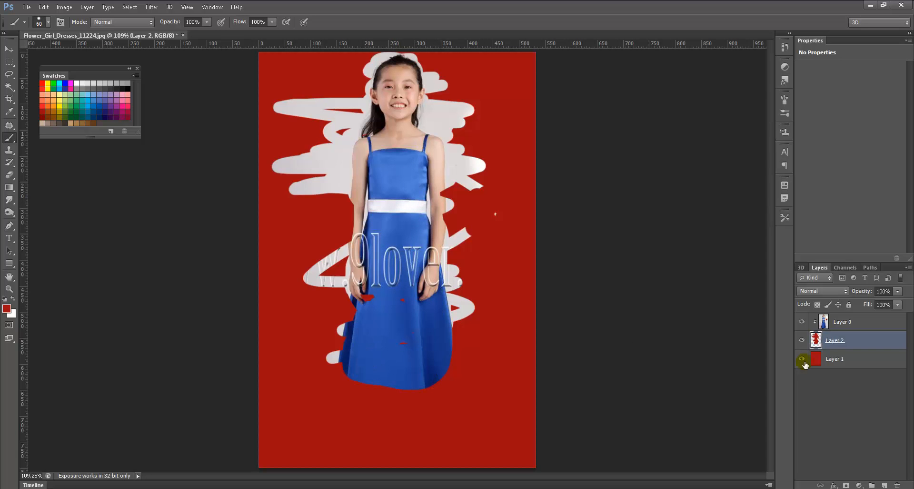
# Step: Add a new layer directly above the red Layer 1 and fill it with light blue
pyautogui.click(864, 369)
pyautogui.click(884, 485)
pyautogui.click(99, 101)
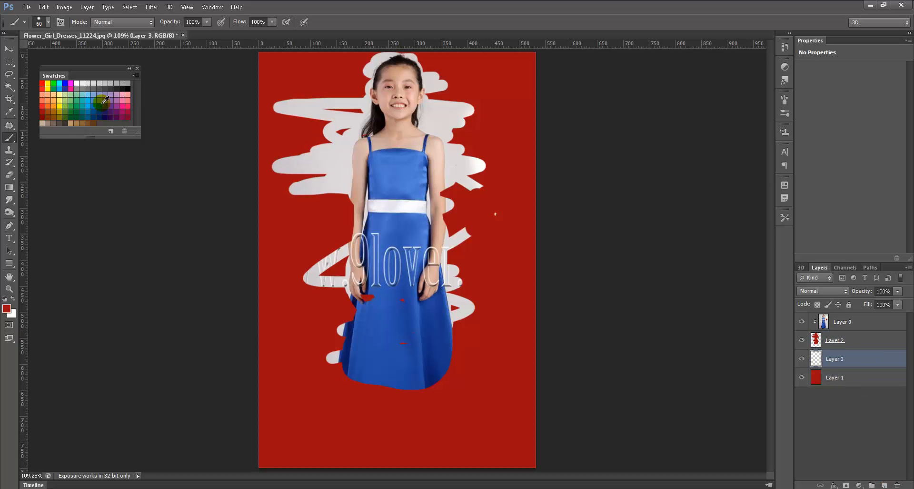
pyautogui.hotkey('alt', 'BackSpace')
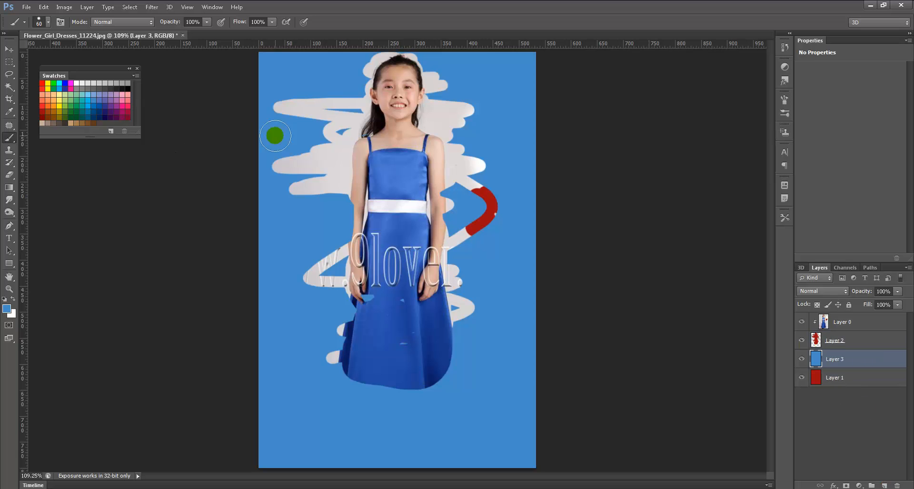
# Step: Move Layer 2 and its clipped Layer 0 below the blue Layer 3, leaving the layer style settings untouched
pyautogui.moveTo(836, 358)
pyautogui.mouseDown()
pyautogui.moveTo(841, 321)
pyautogui.moveTo(847, 355)
pyautogui.mouseUp()
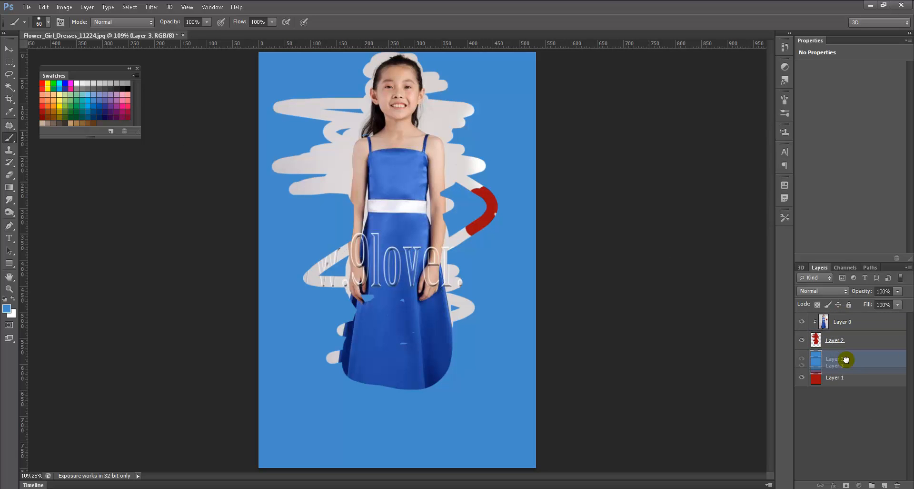
pyautogui.click(850, 327)
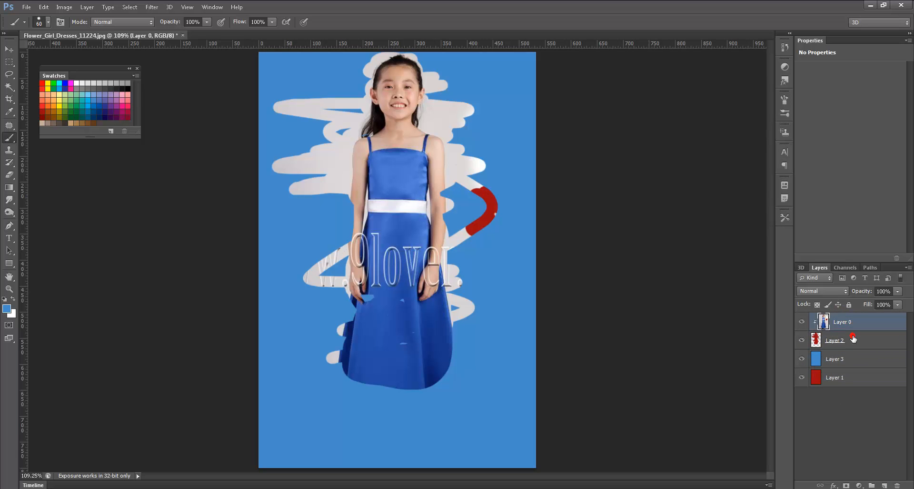
pyautogui.keyDown('shift'); pyautogui.click(853, 338); pyautogui.keyUp('shift')
pyautogui.moveTo(853, 339); pyautogui.dragTo(855, 363)
pyautogui.doubleClick(855, 363)
pyautogui.click(818, 148)
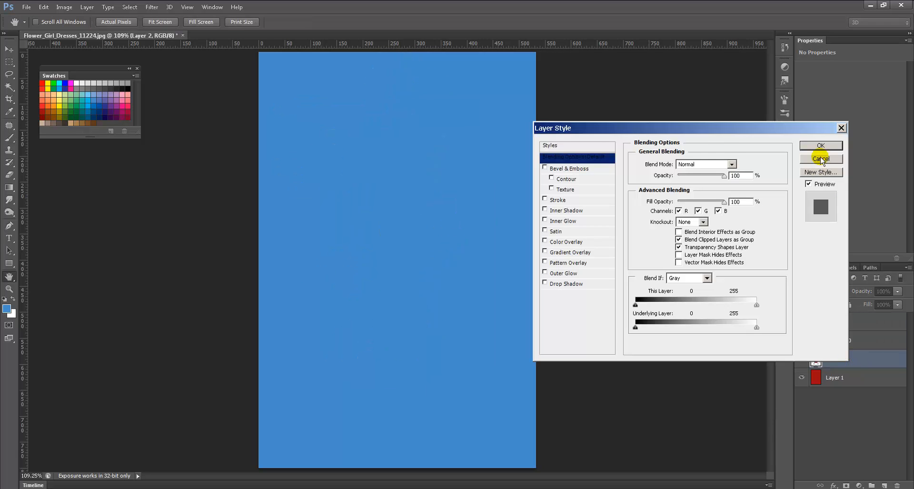
# Step: Move Layer 2 and Layer 0 back above the blue Layer 3 and clip Layer 0 to Layer 2
pyautogui.moveTo(862, 359); pyautogui.dragTo(863, 318)
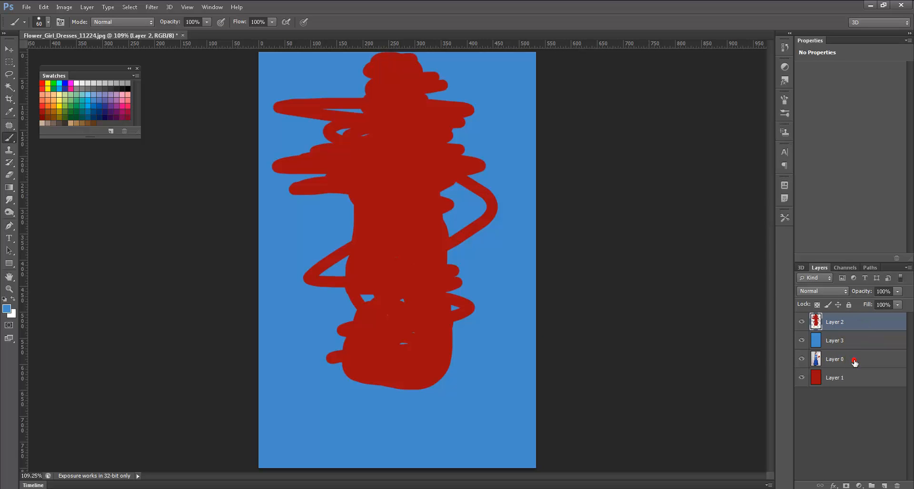
pyautogui.moveTo(855, 362); pyautogui.dragTo(853, 325)
pyautogui.keyDown('alt'); pyautogui.click(846, 330); pyautogui.keyUp('alt')
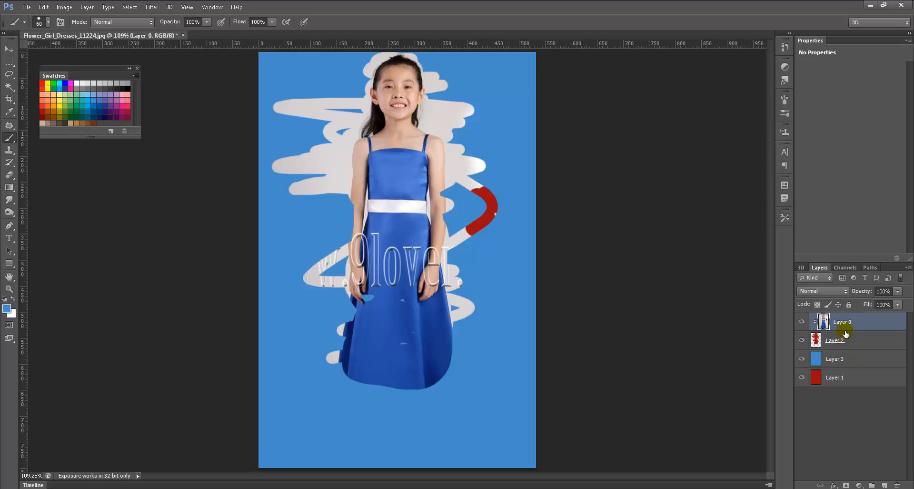
pyautogui.click(847, 439)
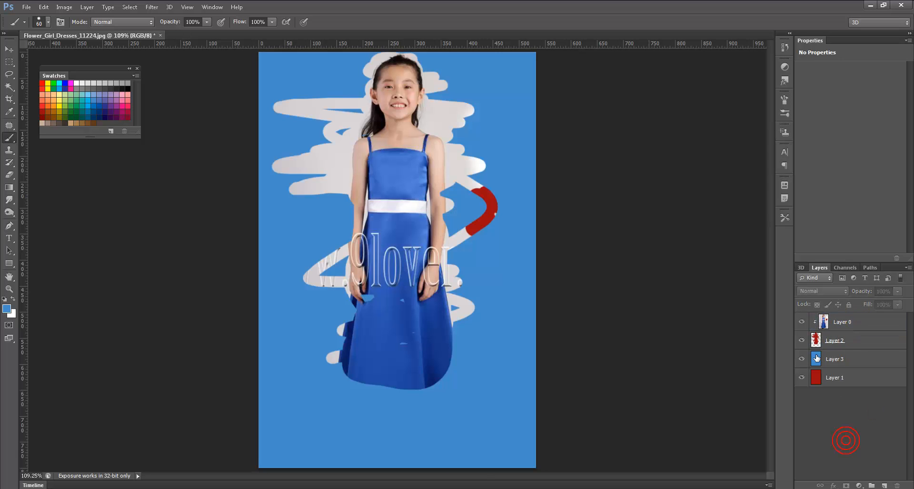
pyautogui.click(823, 328)
pyautogui.click(820, 337)
pyautogui.click(828, 323)
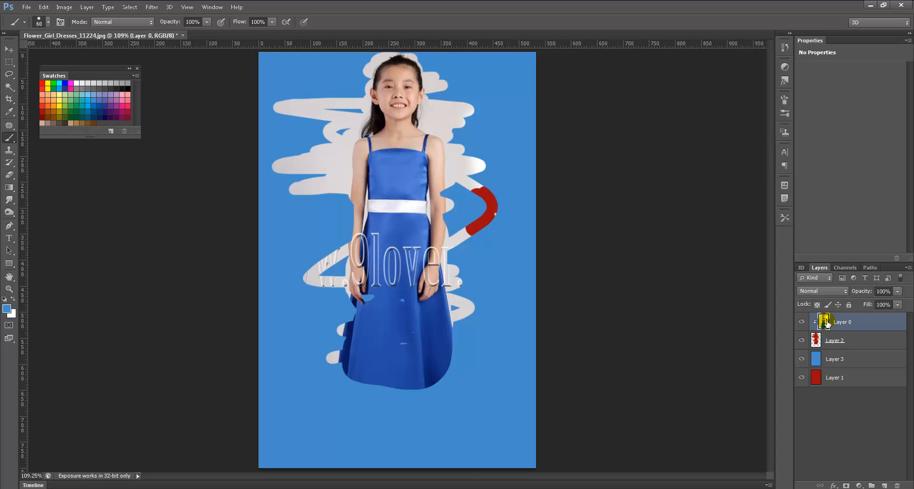
# Step: Paint light blue on Layer 2 along the girl's arms and over the whole dress down to the feet
pyautogui.click(817, 339)
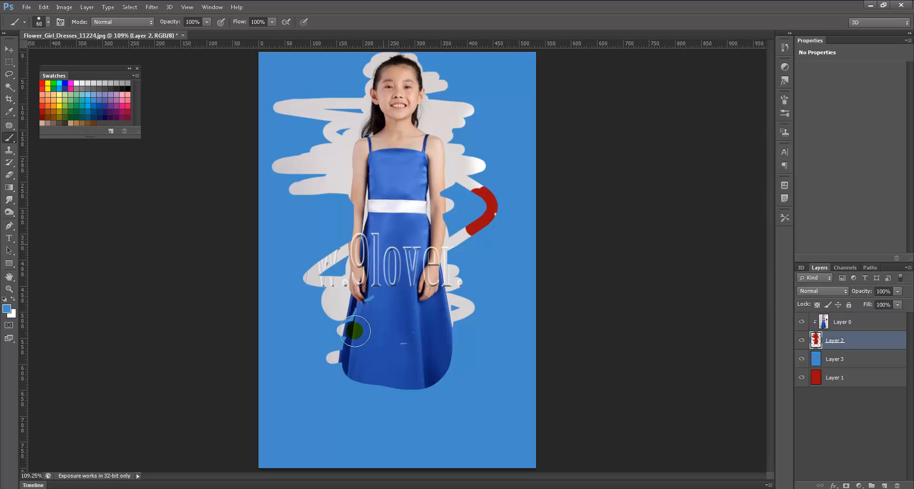
pyautogui.moveTo(380, 297)
pyautogui.mouseDown()
pyautogui.moveTo(408, 331)
pyautogui.moveTo(403, 348)
pyautogui.moveTo(345, 367)
pyautogui.moveTo(335, 379)
pyautogui.moveTo(337, 445)
pyautogui.moveTo(357, 455)
pyautogui.moveTo(381, 397)
pyautogui.moveTo(390, 425)
pyautogui.moveTo(405, 384)
pyautogui.moveTo(434, 405)
pyautogui.moveTo(448, 378)
pyautogui.moveTo(467, 449)
pyautogui.moveTo(457, 429)
pyautogui.moveTo(465, 480)
pyautogui.moveTo(448, 466)
pyautogui.moveTo(440, 401)
pyautogui.moveTo(445, 262)
pyautogui.moveTo(431, 148)
pyautogui.moveTo(394, 163)
pyautogui.moveTo(363, 278)
pyautogui.moveTo(358, 188)
pyautogui.moveTo(355, 285)
pyautogui.mouseUp()
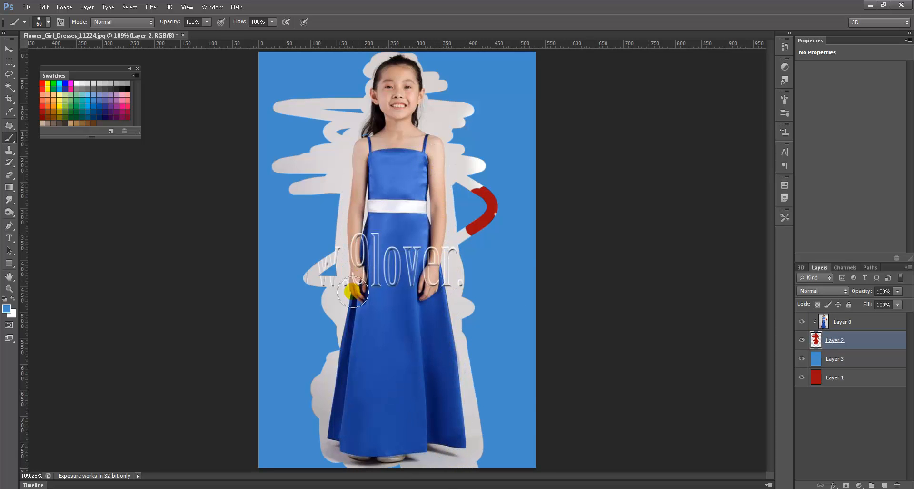
# Step: Add a layer mask to Layer 0 and paint black on it over the girl's head and torso
pyautogui.click(826, 325)
pyautogui.click(846, 485)
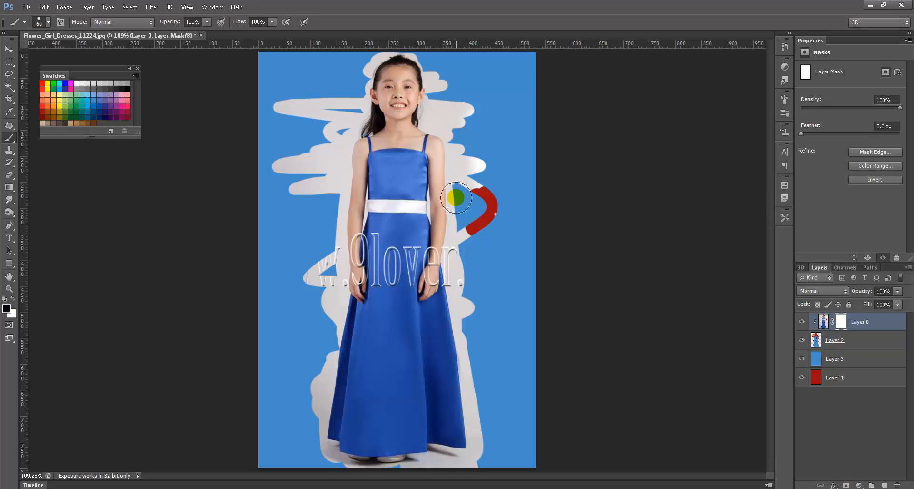
pyautogui.moveTo(471, 188)
pyautogui.mouseDown()
pyautogui.moveTo(474, 135)
pyautogui.moveTo(457, 106)
pyautogui.moveTo(452, 127)
pyautogui.moveTo(474, 231)
pyautogui.moveTo(461, 221)
pyautogui.moveTo(465, 279)
pyautogui.moveTo(446, 317)
pyautogui.moveTo(466, 310)
pyautogui.moveTo(445, 306)
pyautogui.moveTo(414, 204)
pyautogui.moveTo(435, 139)
pyautogui.moveTo(372, 35)
pyautogui.moveTo(322, 172)
pyautogui.mouseUp()
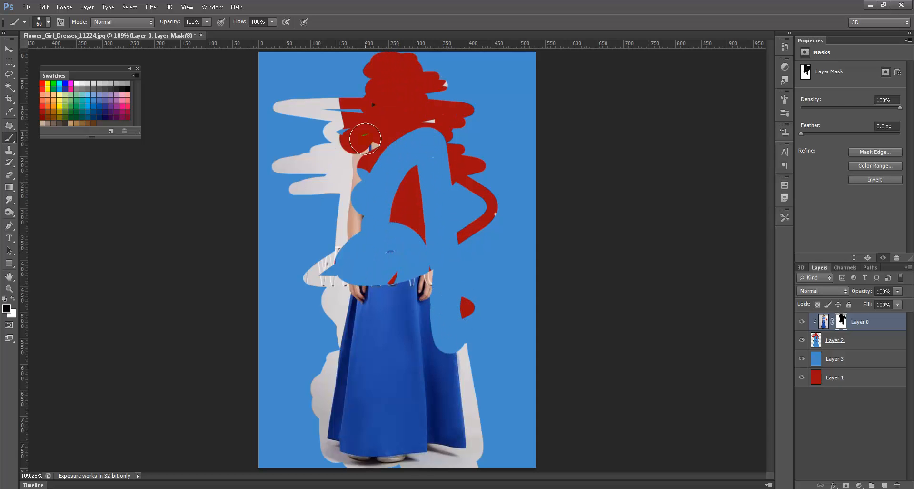
# Step: Paint white on Layer 0's mask to restore the girl's head and parts of her torso and dress
pyautogui.press('x')
pyautogui.moveTo(365, 139)
pyautogui.mouseDown()
pyautogui.moveTo(347, 99)
pyautogui.moveTo(375, 61)
pyautogui.moveTo(499, 71)
pyautogui.moveTo(372, 322)
pyautogui.moveTo(440, 371)
pyautogui.mouseUp()
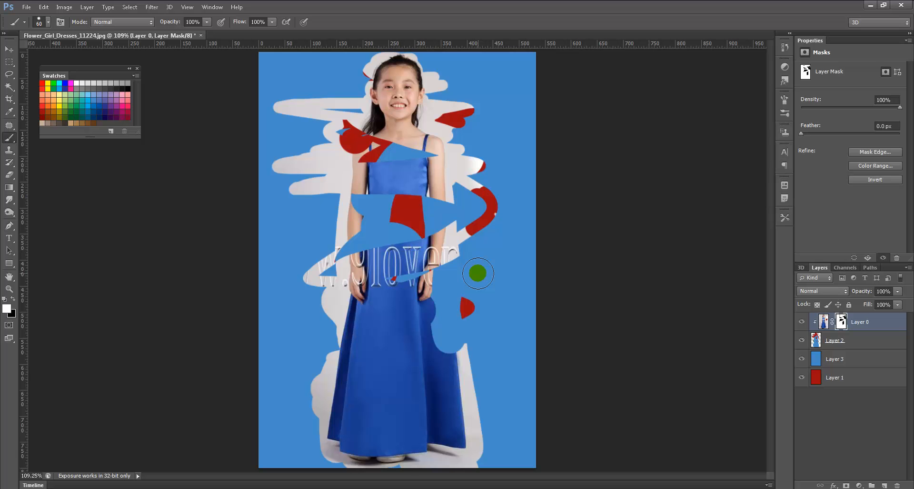
# Step: Add a layer mask to Layer 2 and paint black on it across the girl's face, torso and upper skirt
pyautogui.click(858, 343)
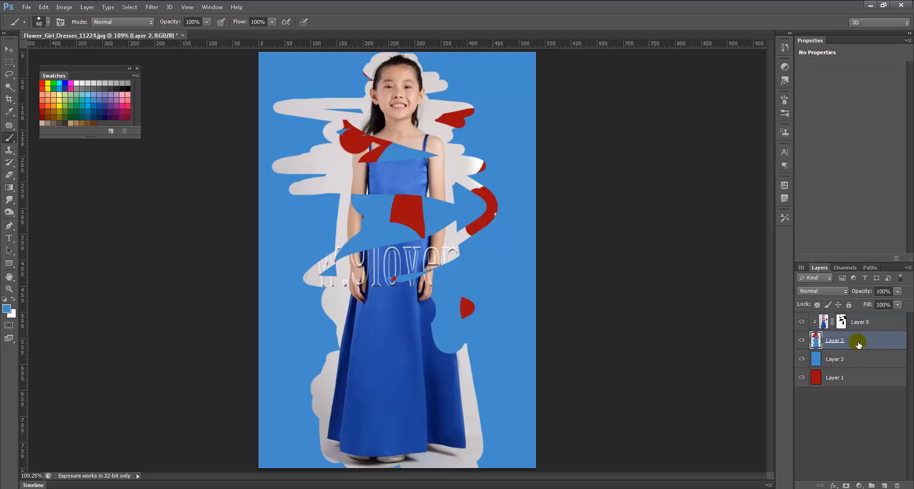
pyautogui.click(846, 485)
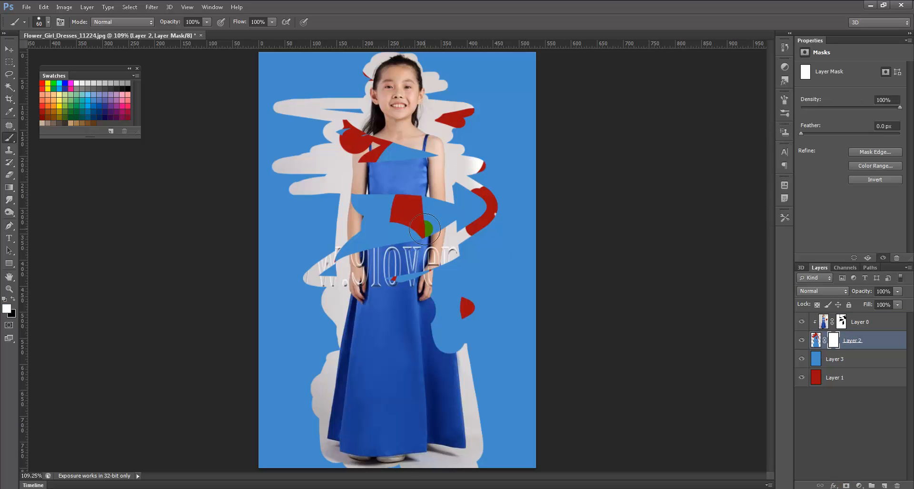
pyautogui.press('x')
pyautogui.moveTo(408, 203)
pyautogui.mouseDown()
pyautogui.moveTo(384, 162)
pyautogui.moveTo(322, 118)
pyautogui.moveTo(442, 129)
pyautogui.moveTo(455, 226)
pyautogui.moveTo(461, 175)
pyautogui.moveTo(369, 207)
pyautogui.moveTo(415, 348)
pyautogui.mouseUp()
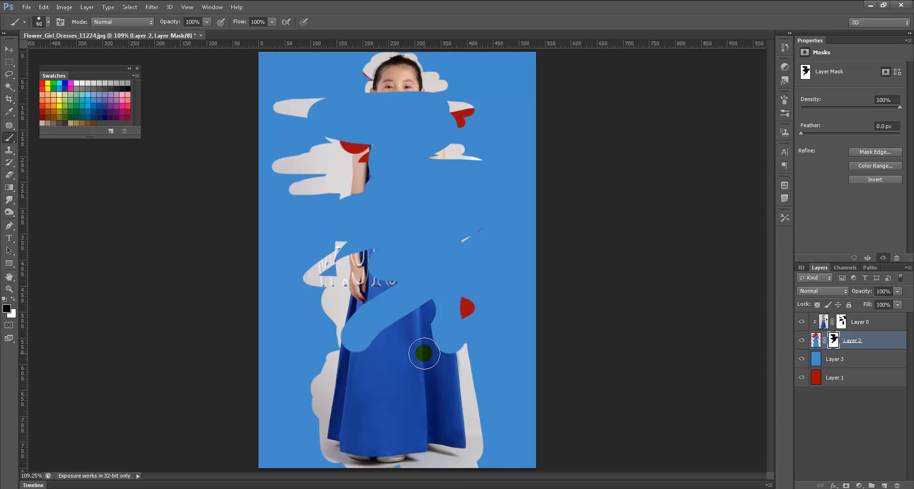